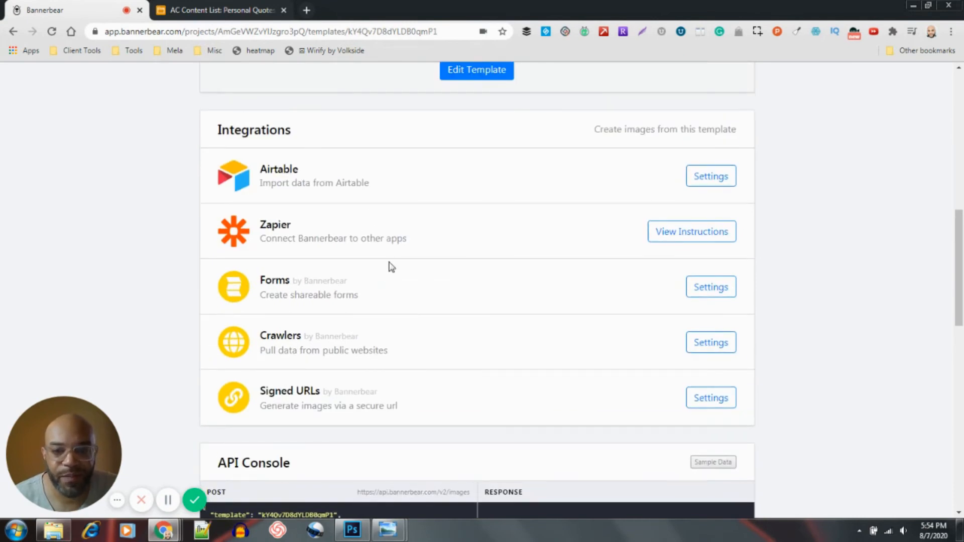
# Step: Look over the template's integrations and API console, and open the settings of the Airtable integration
pyautogui.scroll(-1, 391, 267)
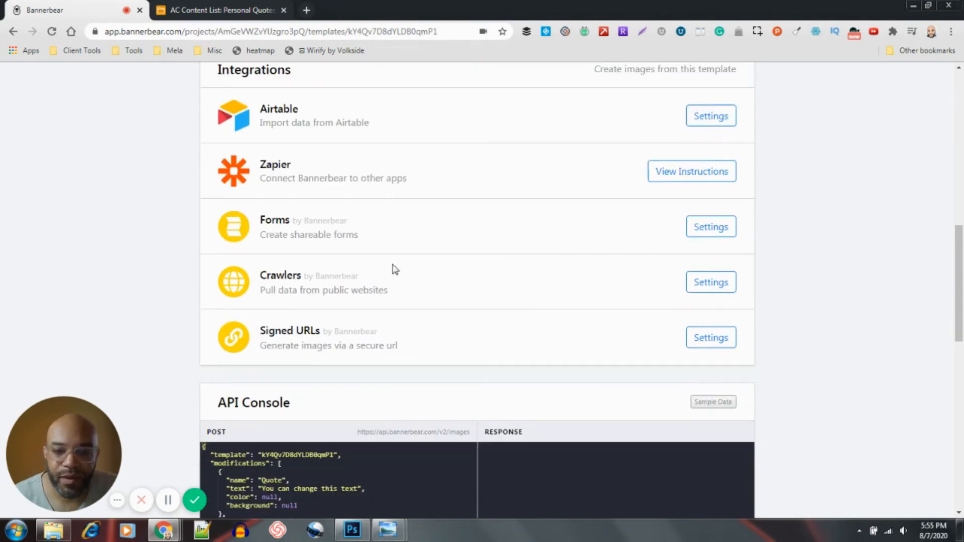
pyautogui.scroll(1, 375, 340)
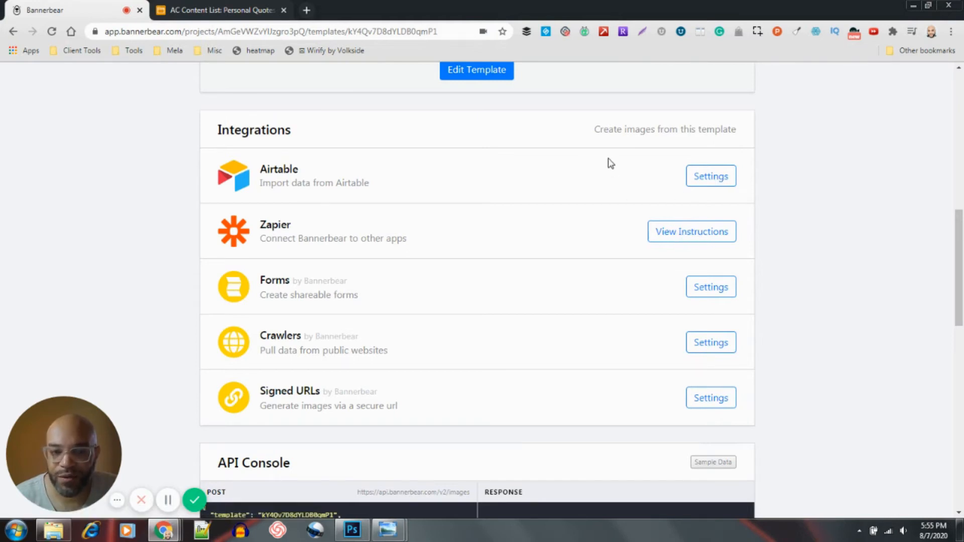
pyautogui.scroll(-5, 498, 382)
pyautogui.scroll(1, 500, 360)
pyautogui.scroll(-5, 503, 360)
pyautogui.scroll(-3, 502, 360)
pyautogui.scroll(1, 506, 357)
pyautogui.scroll(-1, 475, 265)
pyautogui.scroll(10, 315, 377)
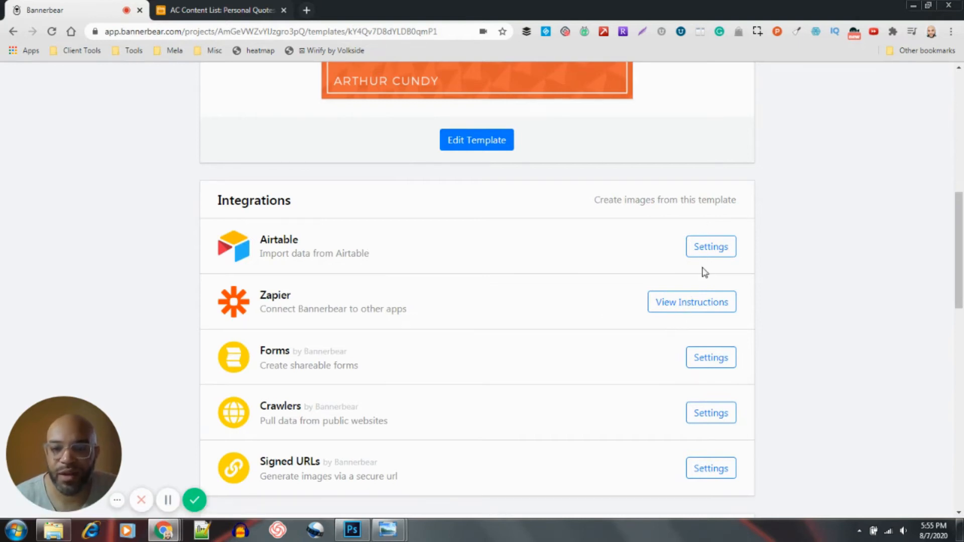
pyautogui.click(710, 248)
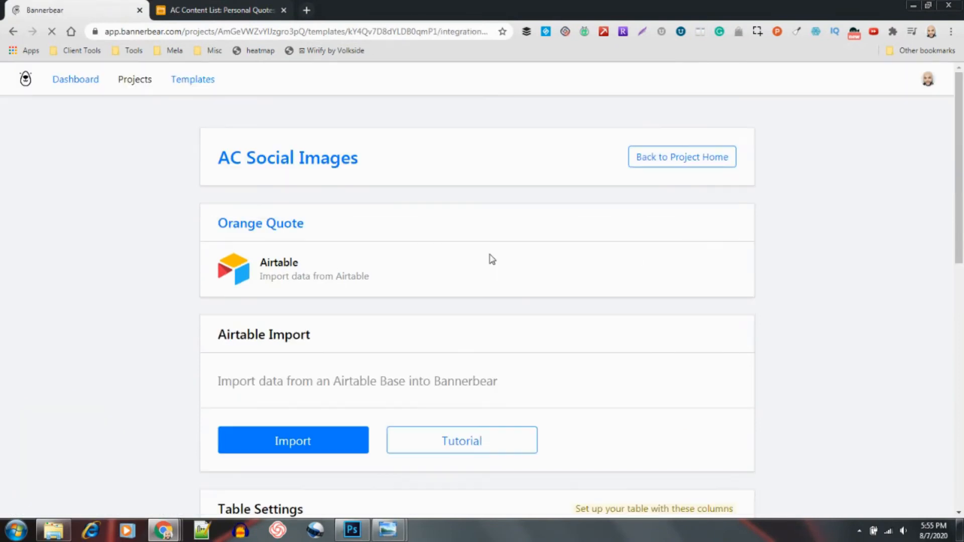
# Step: Review the columns required for the Airtable import, and switch to the External Quotes table of the AC Content List base in Airtable
pyautogui.scroll(-10, 492, 259)
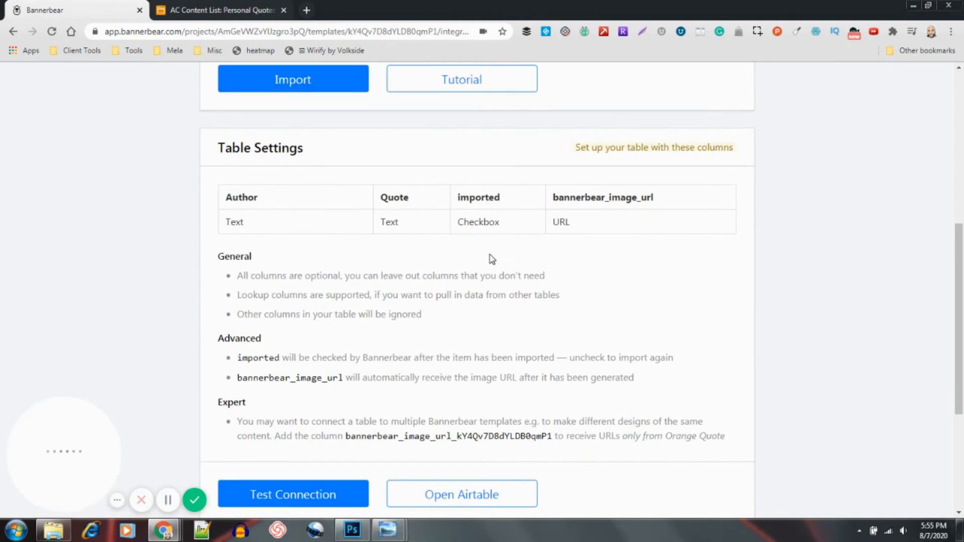
pyautogui.scroll(-1, 492, 259)
pyautogui.scroll(2, 491, 254)
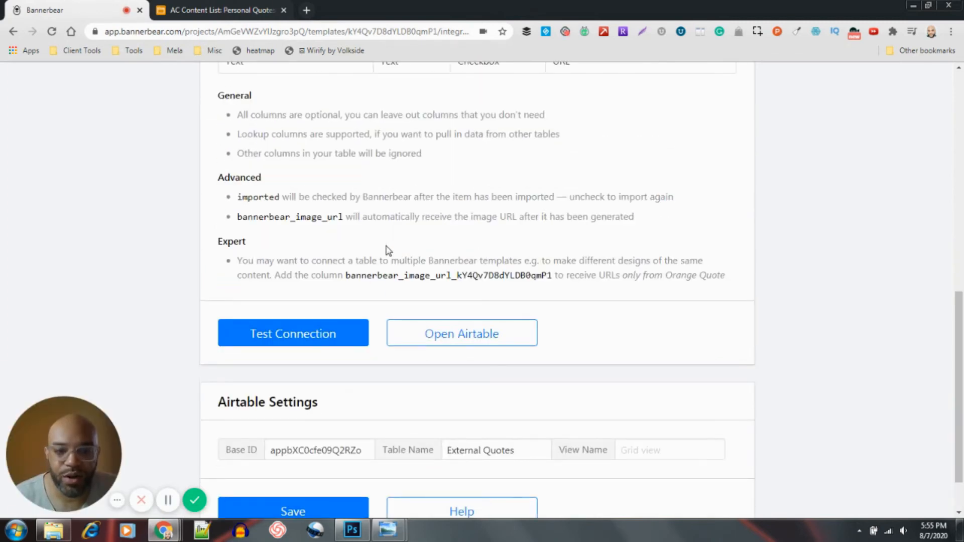
pyautogui.scroll(3, 352, 249)
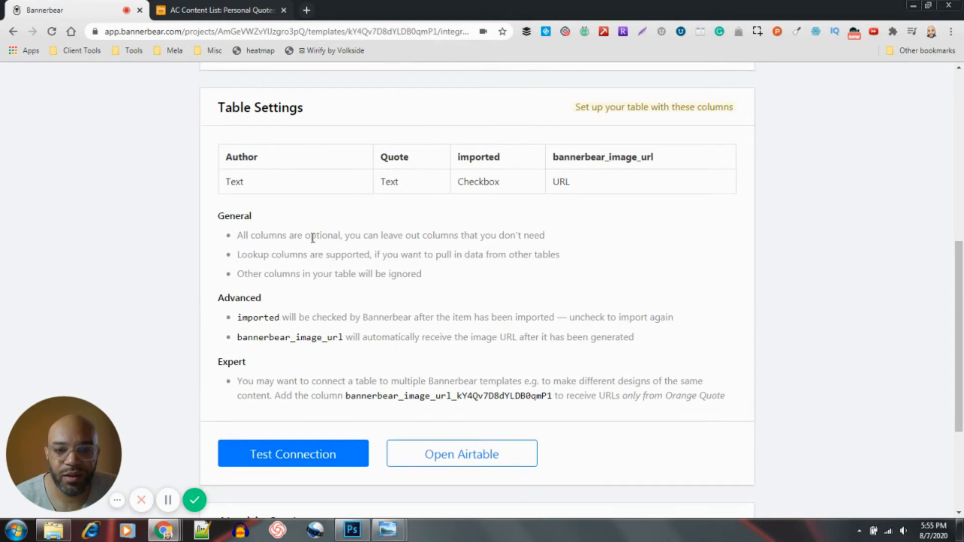
pyautogui.scroll(1, 313, 238)
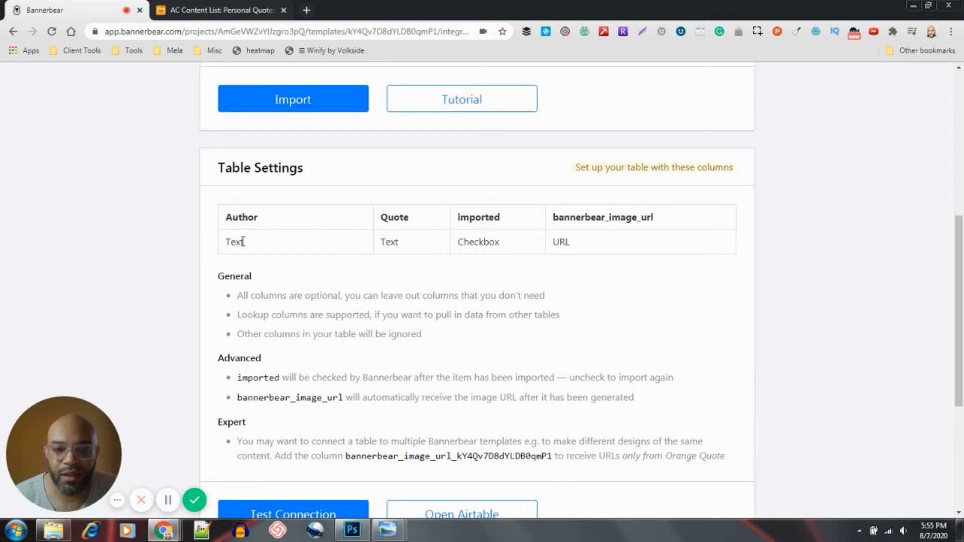
pyautogui.click(247, 7)
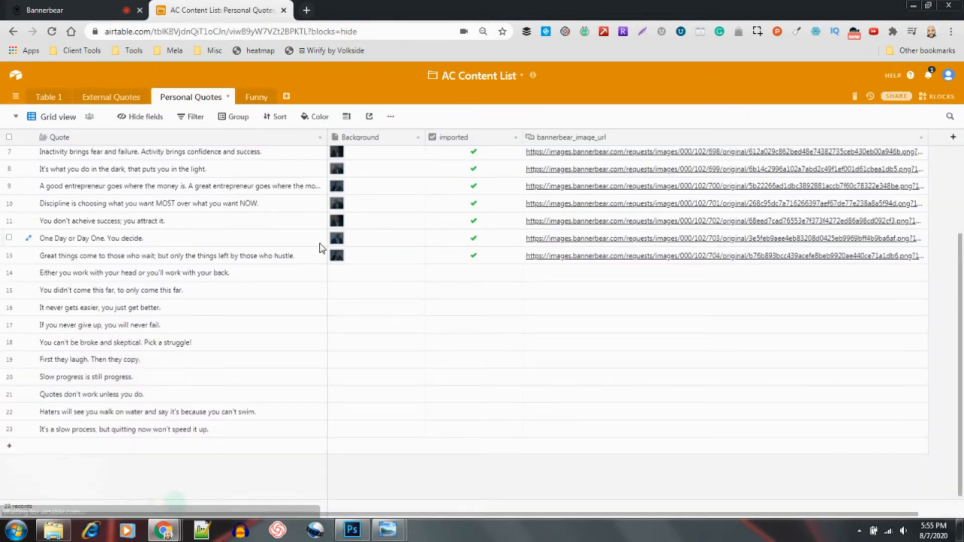
pyautogui.doubleClick(129, 97)
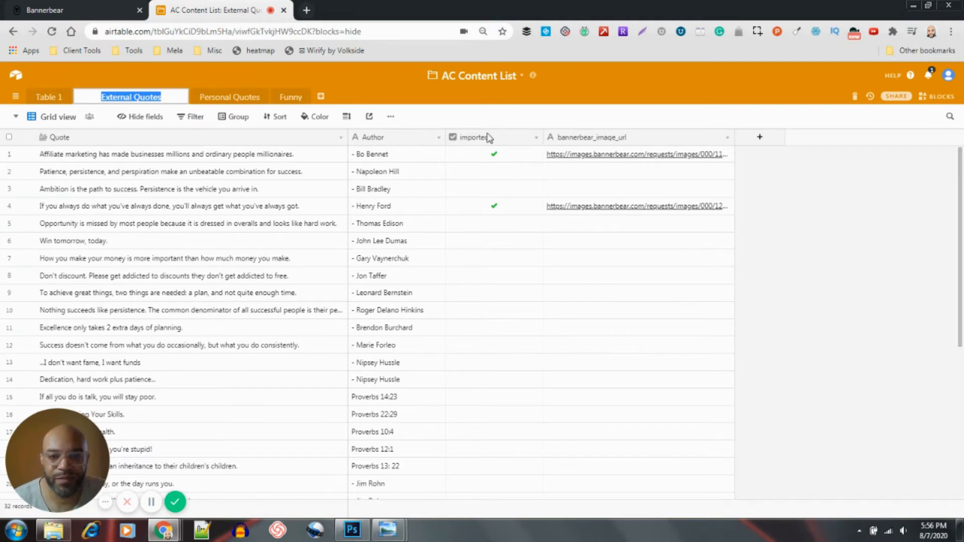
# Step: Back in Bannerbear, examine the required Author, Quote, imported and bannerbear_image_url columns and the advanced notes on imported and image URLs
pyautogui.click(114, 8)
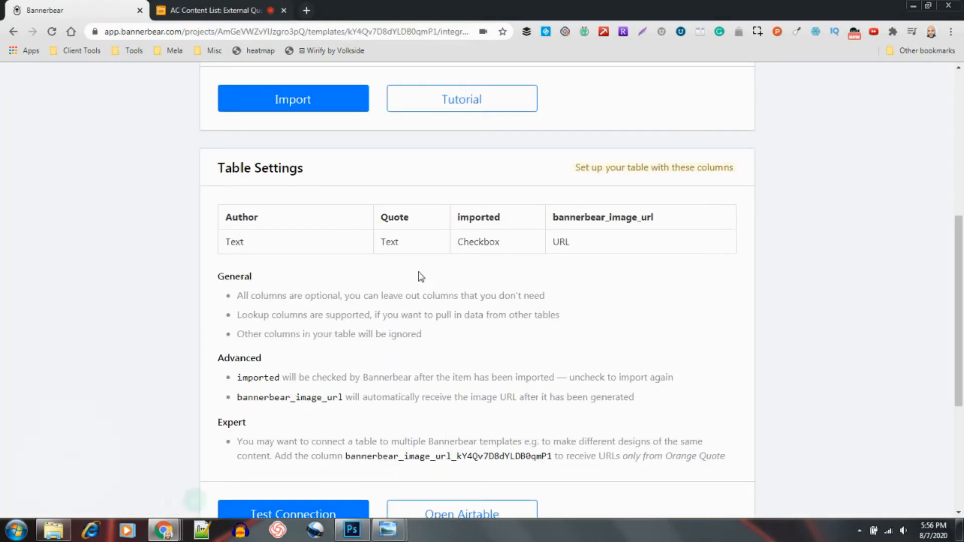
pyautogui.doubleClick(248, 216)
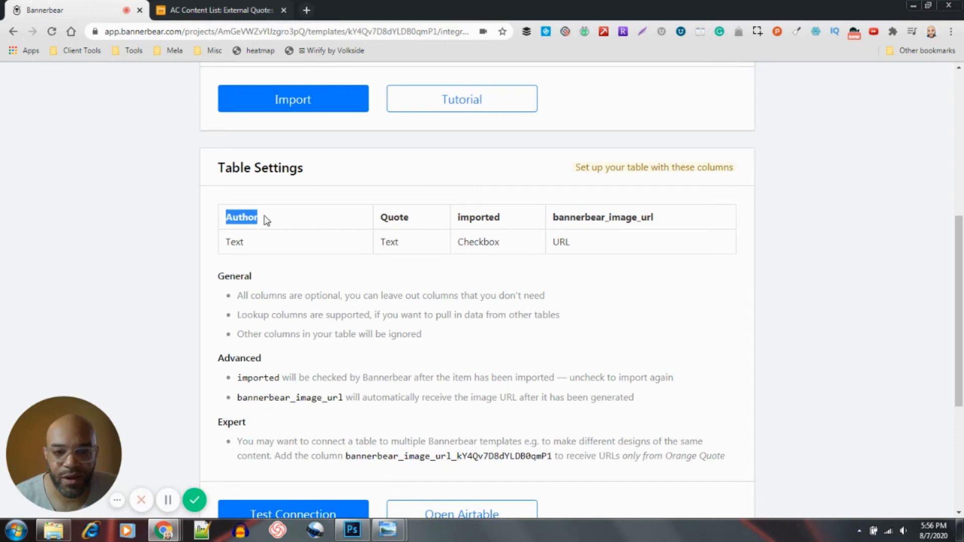
pyautogui.doubleClick(245, 241)
pyautogui.moveTo(388, 217); pyautogui.dragTo(399, 242)
pyautogui.moveTo(460, 220); pyautogui.dragTo(676, 222)
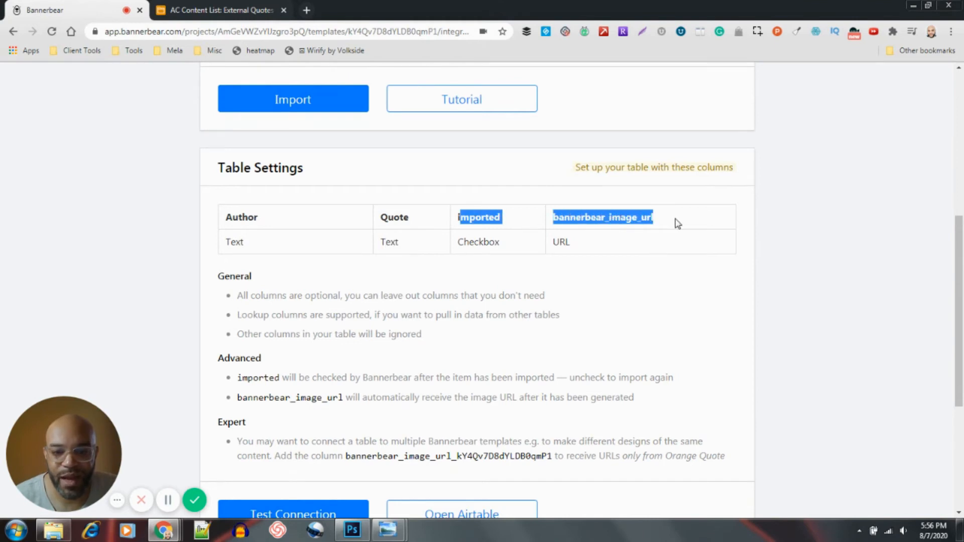
pyautogui.click(372, 397)
pyautogui.moveTo(235, 381); pyautogui.dragTo(346, 400)
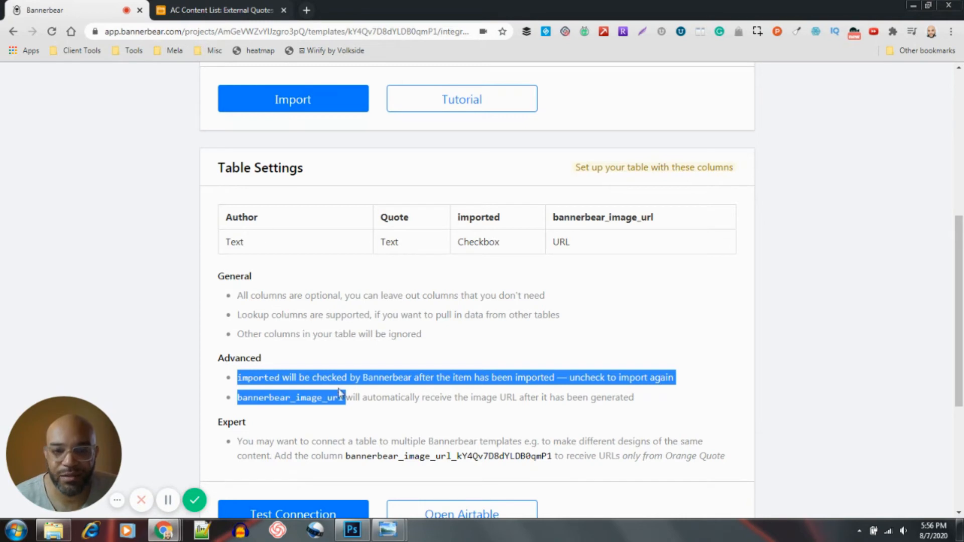
# Step: Compare the columns of the External Quotes table in Airtable with the Table Settings listed in Bannerbear
pyautogui.click(221, 10)
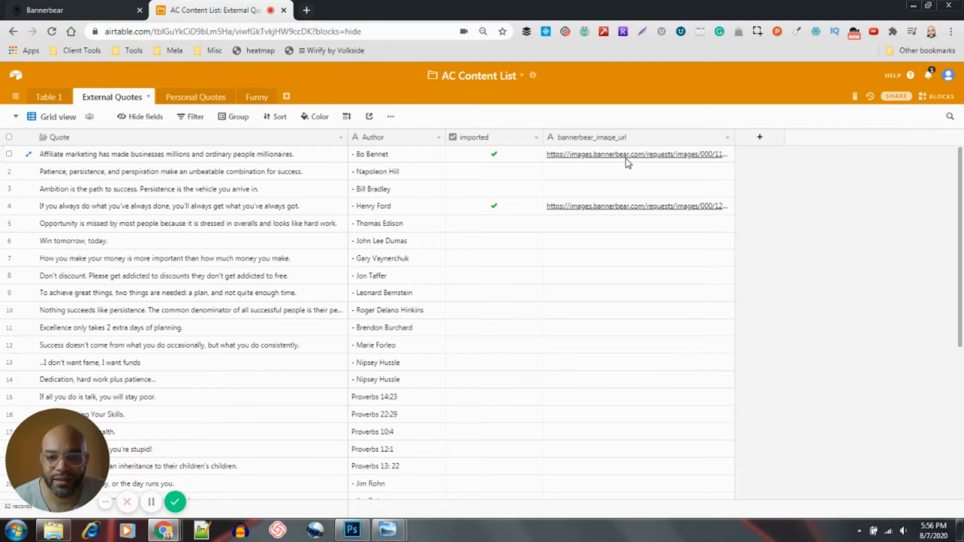
pyautogui.click(80, 10)
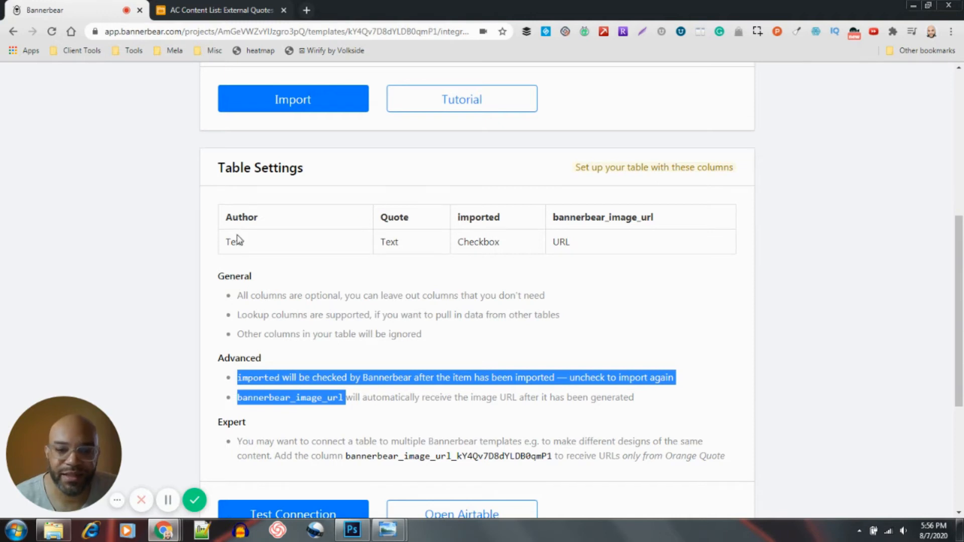
pyautogui.click(220, 9)
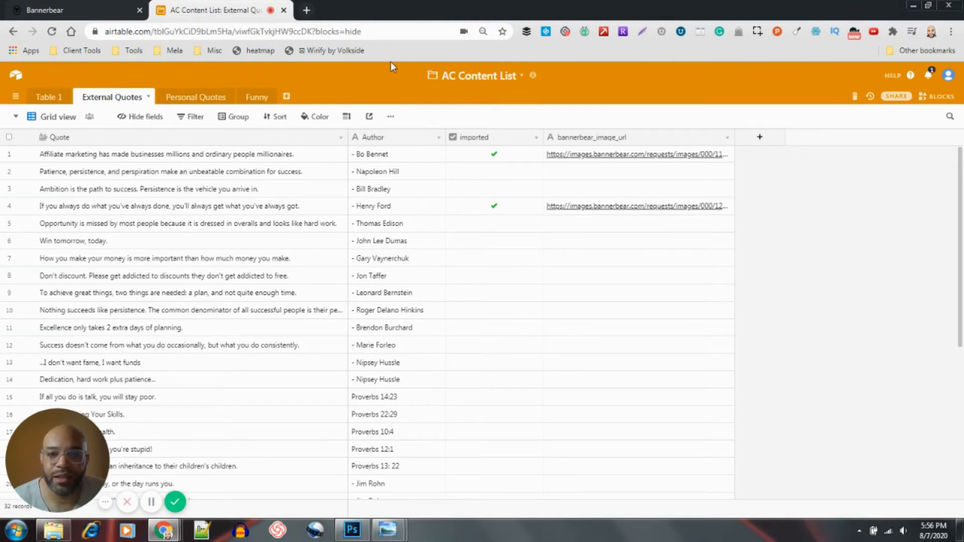
pyautogui.click(100, 16)
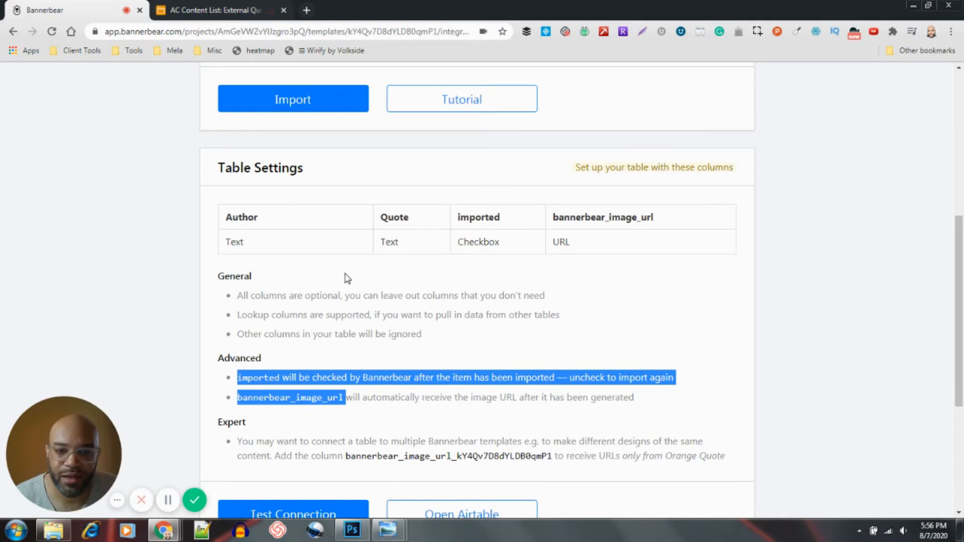
pyautogui.scroll(7, 351, 277)
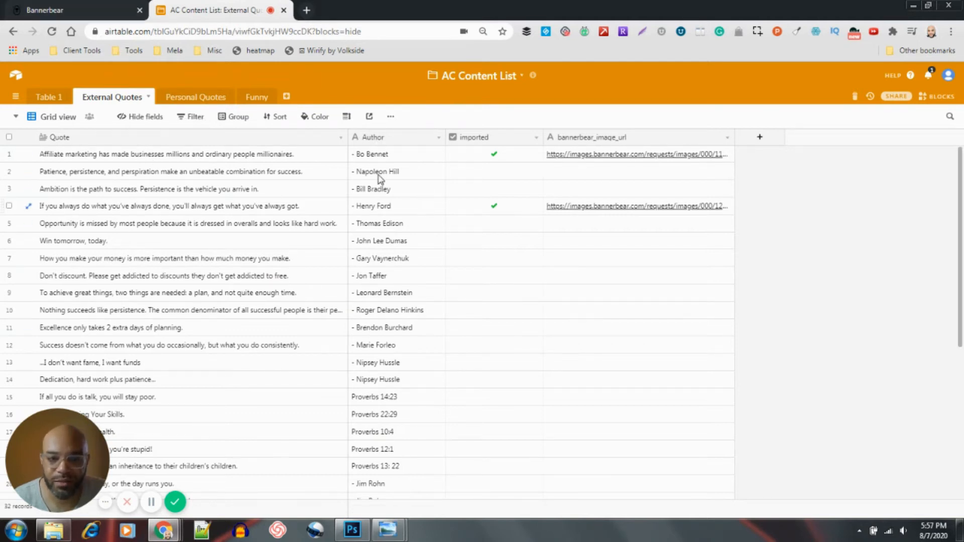
pyautogui.click(118, 7)
pyautogui.scroll(7, 424, 279)
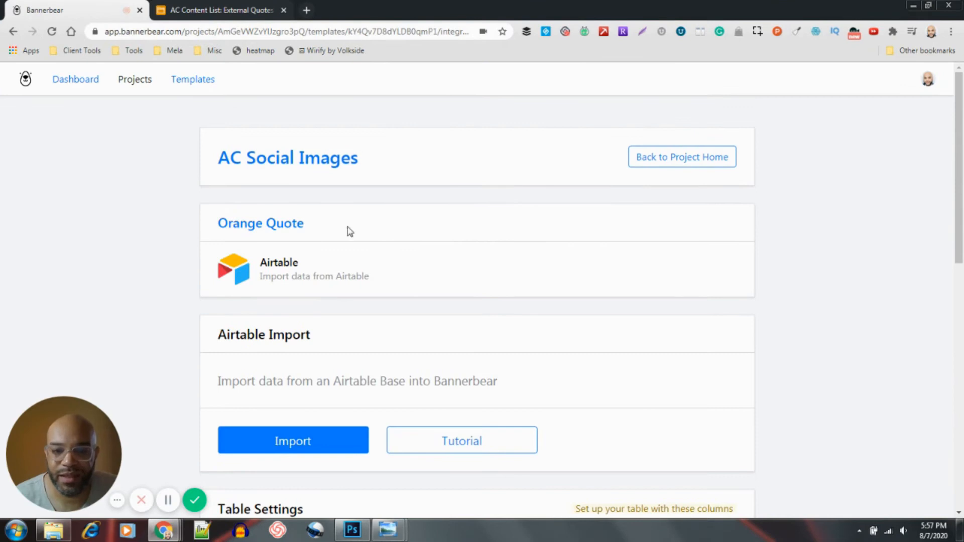
# Step: Test the Airtable integration's connection to the External Quotes table
pyautogui.scroll(-6, 367, 276)
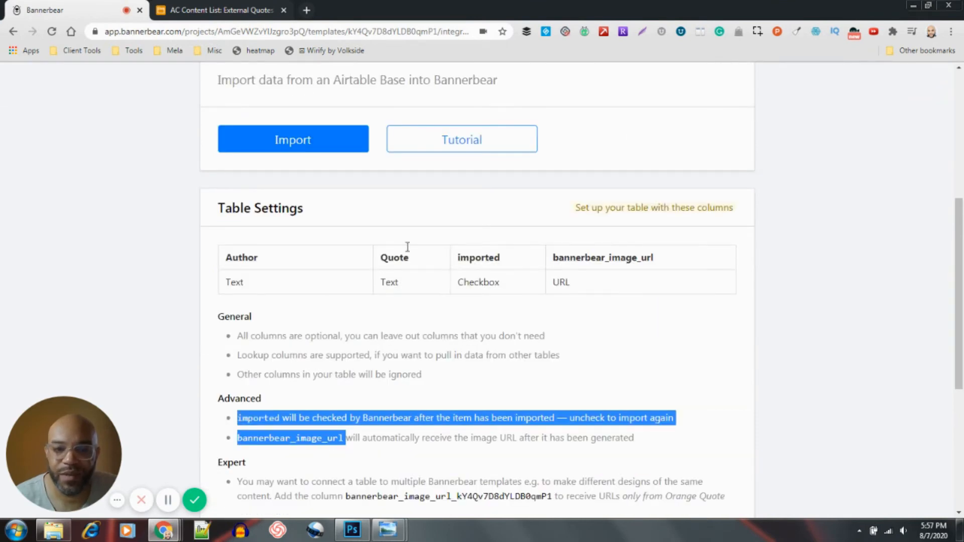
pyautogui.scroll(-5, 245, 350)
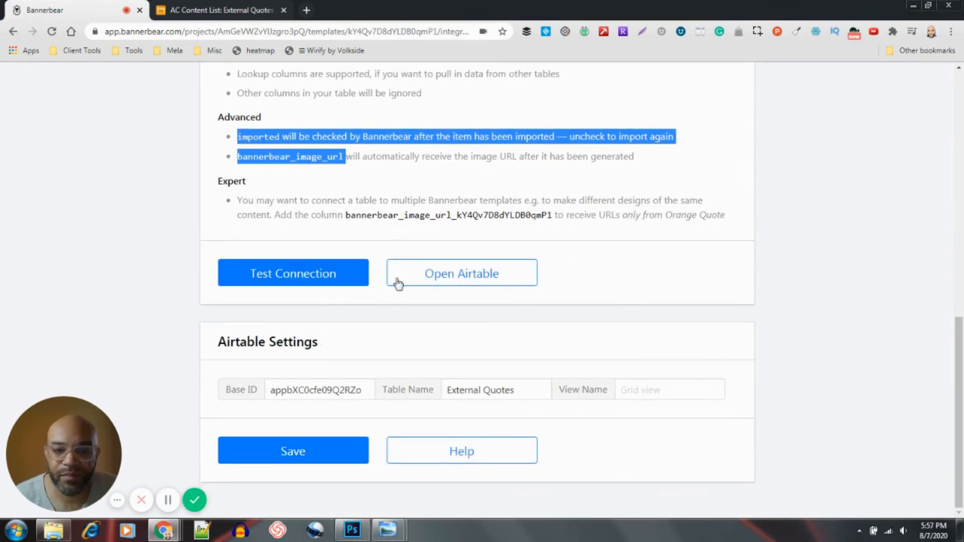
pyautogui.click(306, 271)
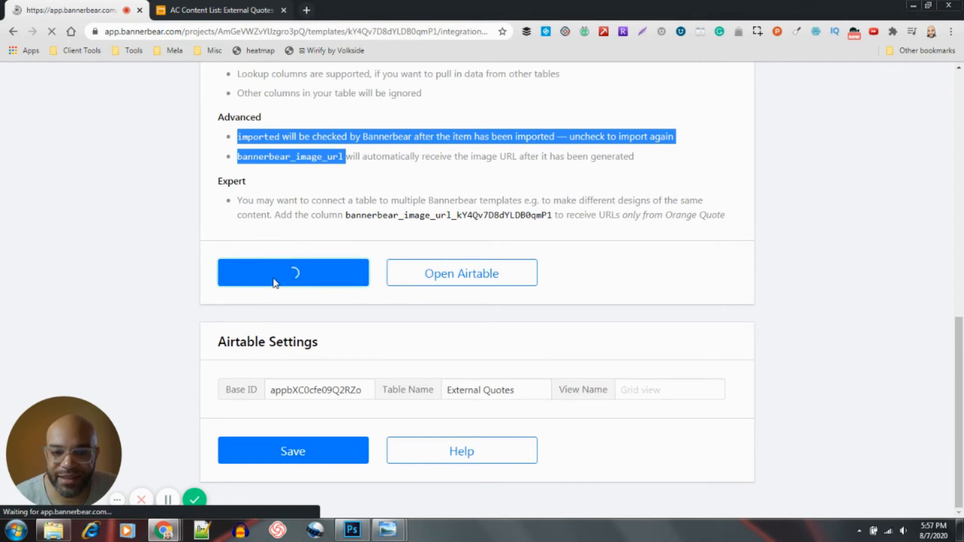
pyautogui.scroll(-3, 333, 323)
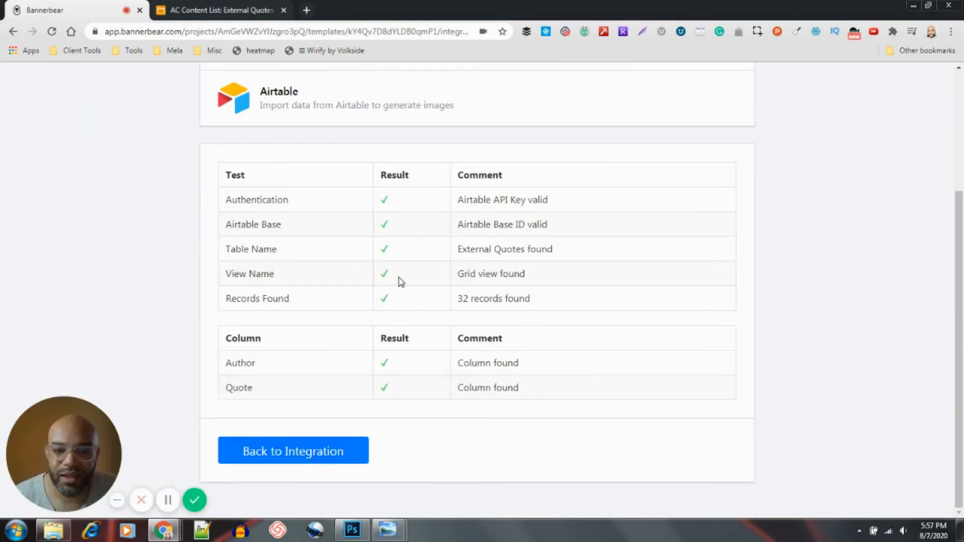
# Step: Examine the test results for authentication, base, table, view, records and columns, and return to the integration page
pyautogui.doubleClick(384, 200)
pyautogui.doubleClick(387, 222)
pyautogui.doubleClick(401, 297)
pyautogui.moveTo(476, 363); pyautogui.dragTo(507, 363)
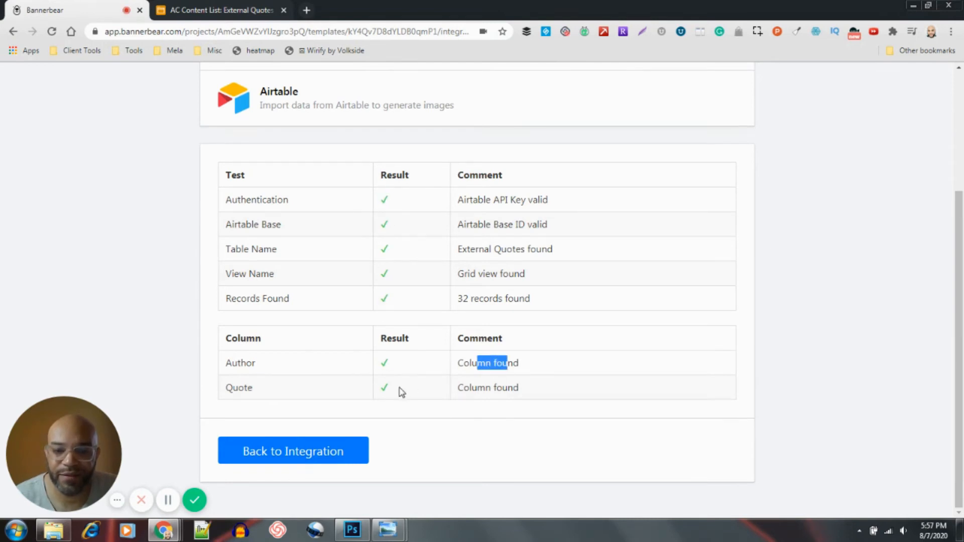
pyautogui.moveTo(458, 388); pyautogui.dragTo(485, 388)
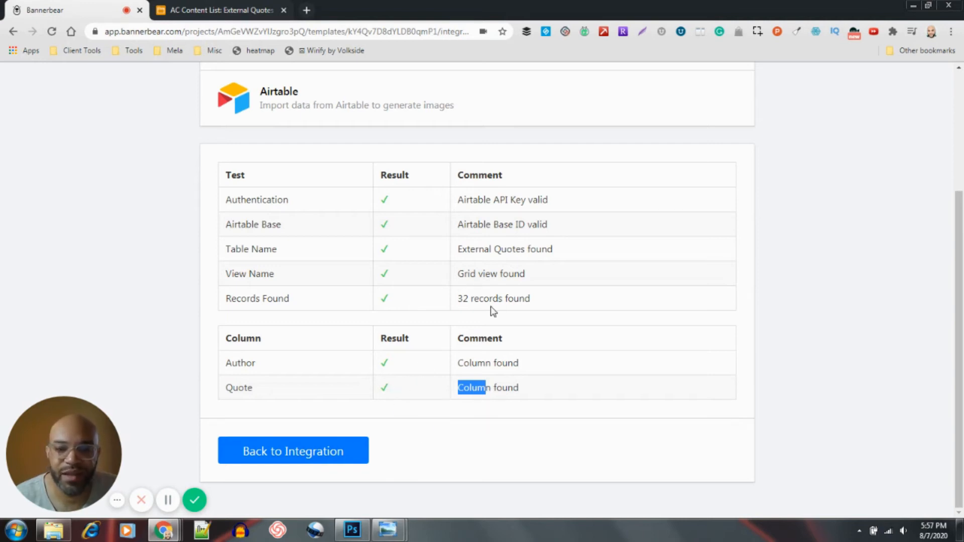
pyautogui.moveTo(390, 196); pyautogui.dragTo(415, 389)
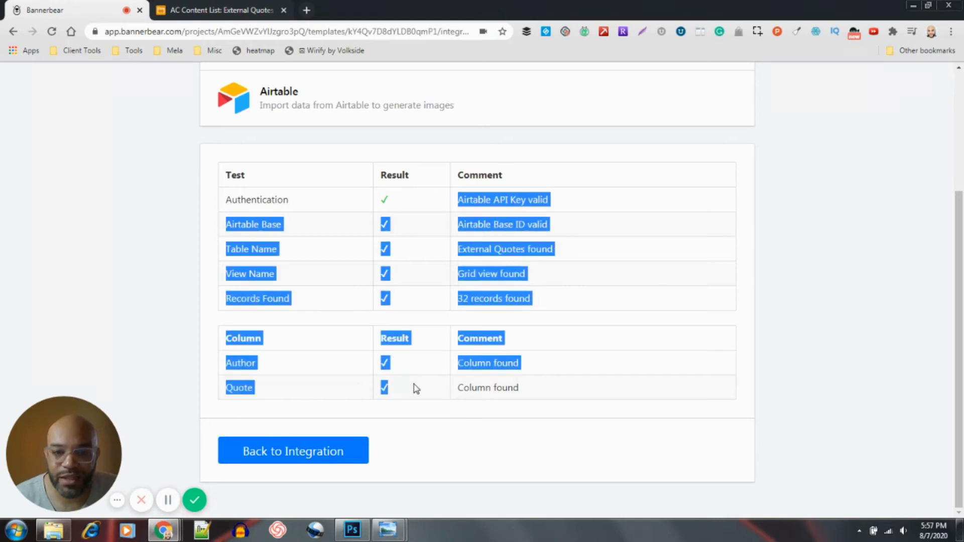
pyautogui.click(417, 389)
pyautogui.click(303, 453)
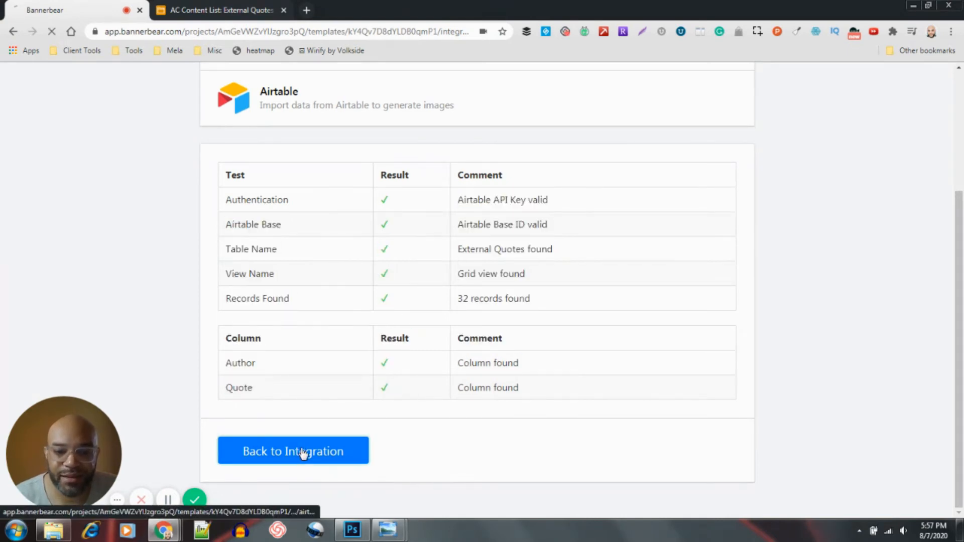
# Step: Switch to Airtable and look through the External Quotes records to see which are not yet imported
pyautogui.click(246, 10)
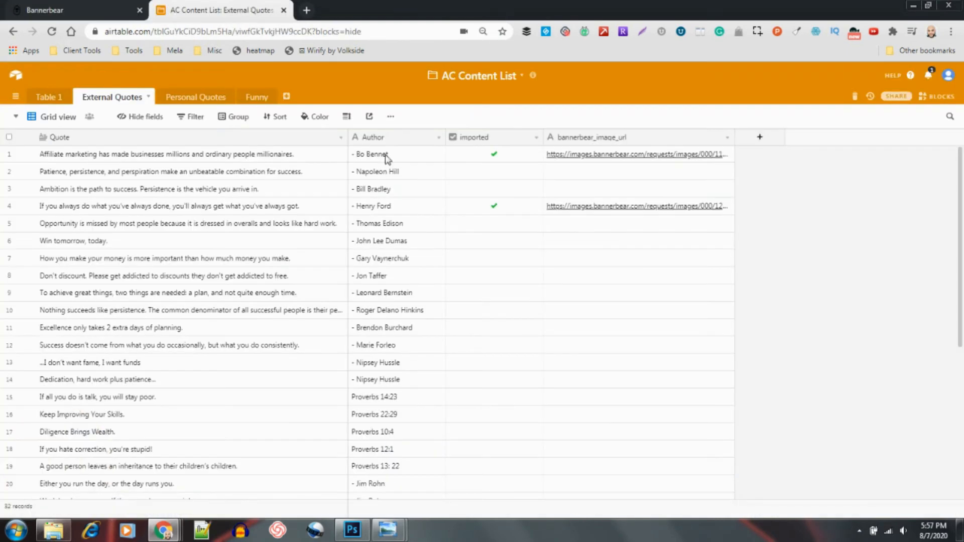
pyautogui.scroll(-1, 482, 338)
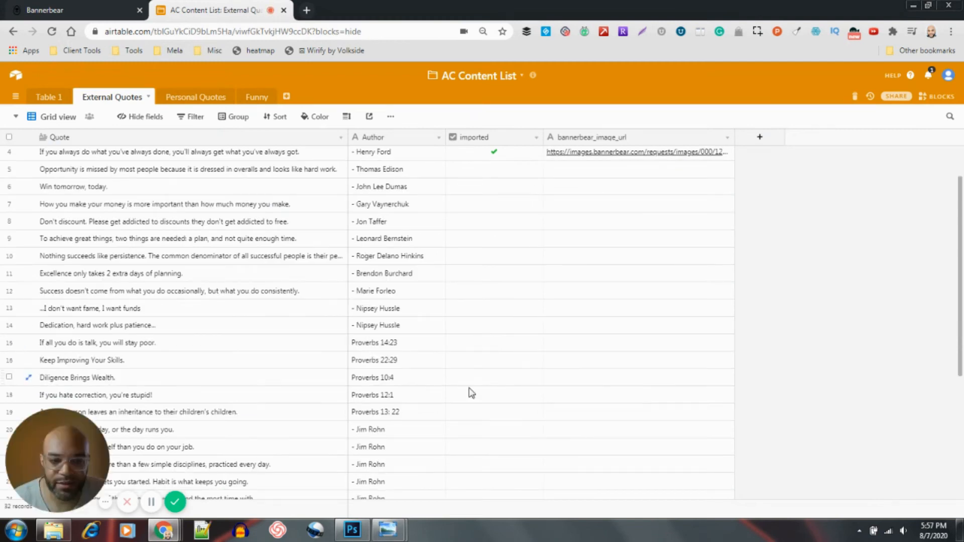
pyautogui.scroll(-2, 471, 393)
pyautogui.scroll(-2, 470, 391)
pyautogui.scroll(5, 472, 389)
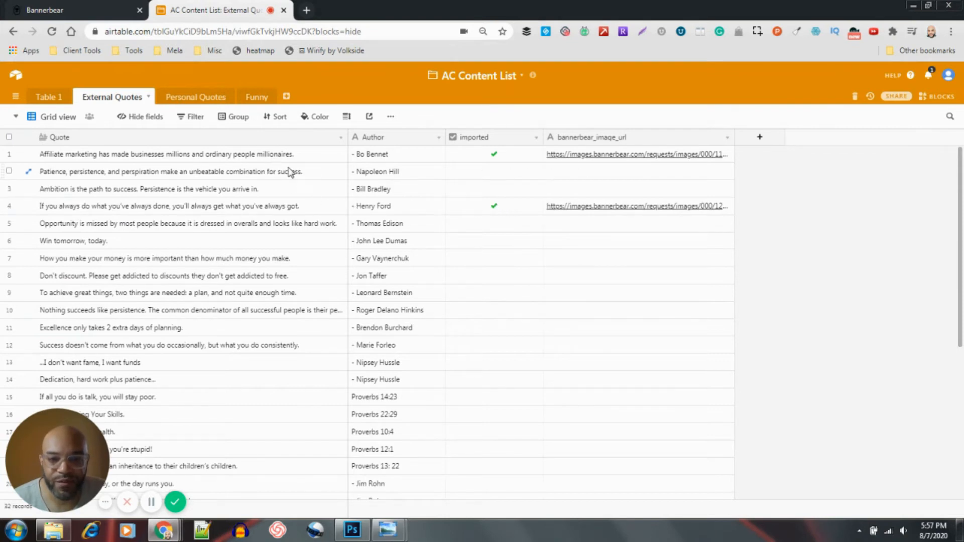
pyautogui.moveTo(295, 173); pyautogui.dragTo(331, 195)
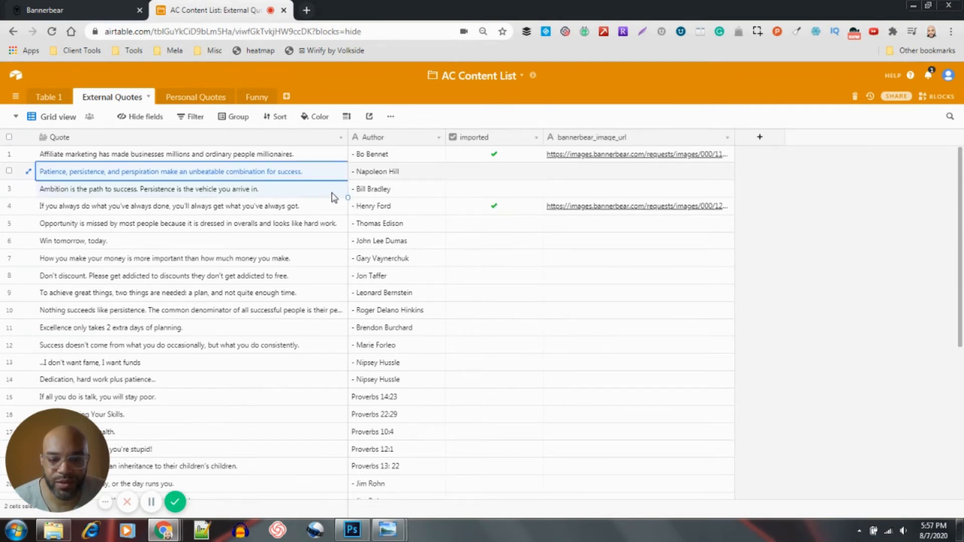
pyautogui.click(476, 244)
# Step: Fill the imported checkmark from row 4 down to the last record, row 32, leaving rows 2 and 3 unchecked
pyautogui.click(506, 211)
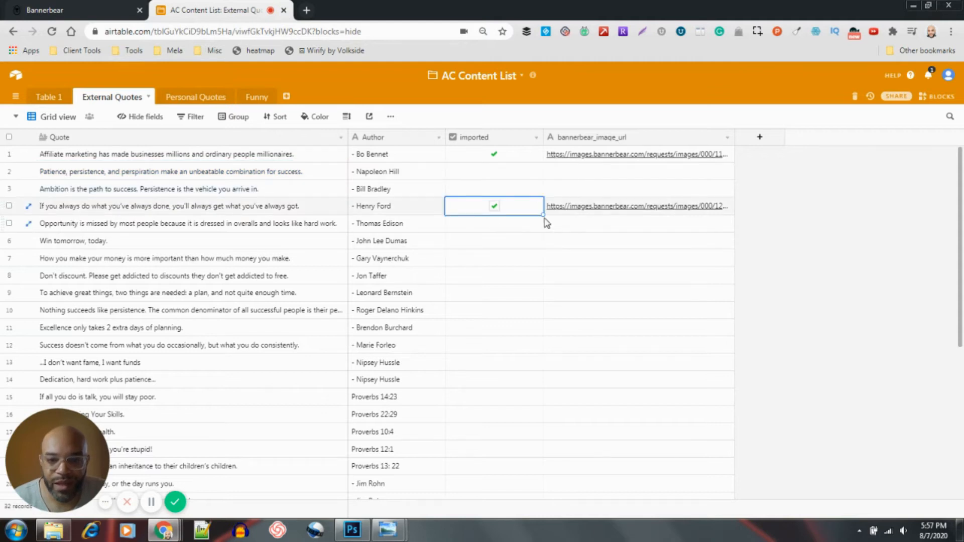
pyautogui.moveTo(543, 215); pyautogui.dragTo(538, 417)
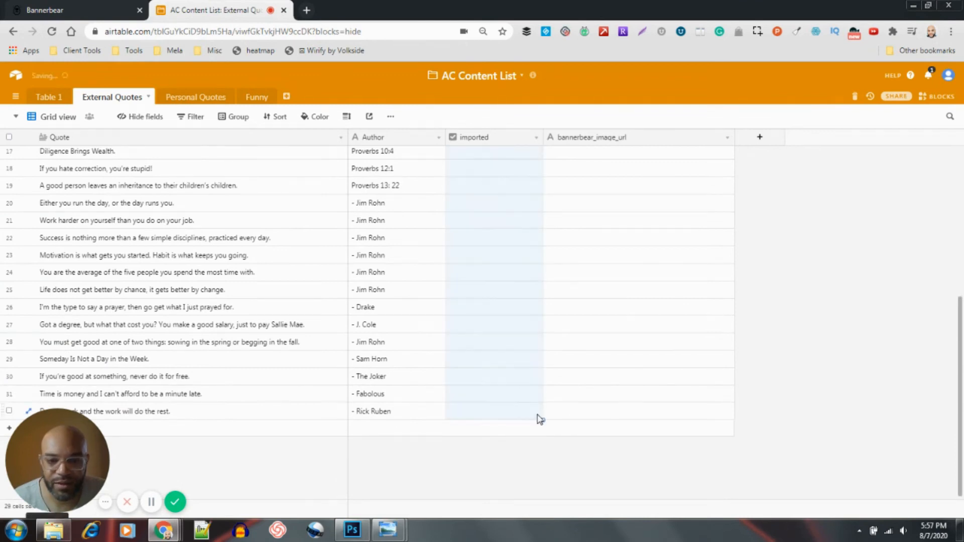
pyautogui.scroll(5, 537, 279)
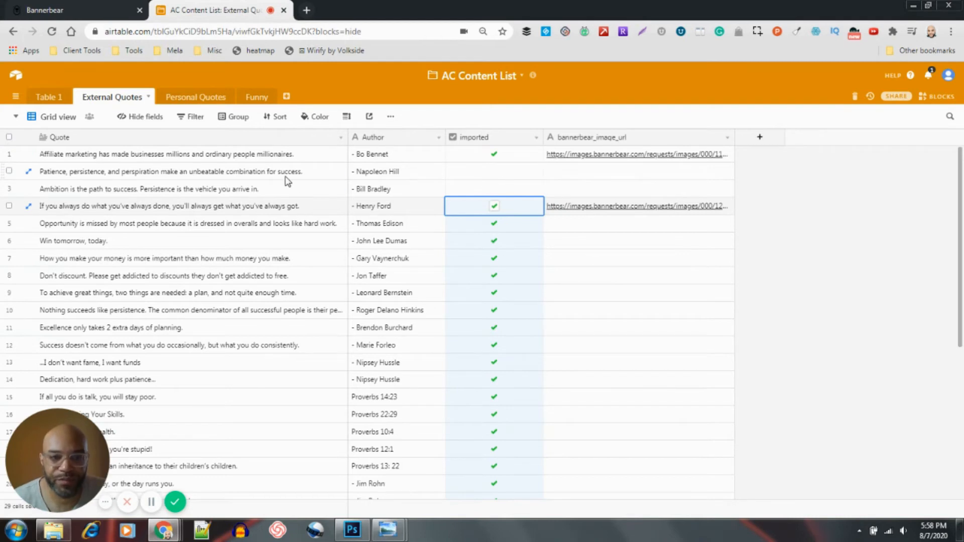
# Step: Switch to Bannerbear and import the unimported Airtable records into the Orange Quote template
pyautogui.click(112, 9)
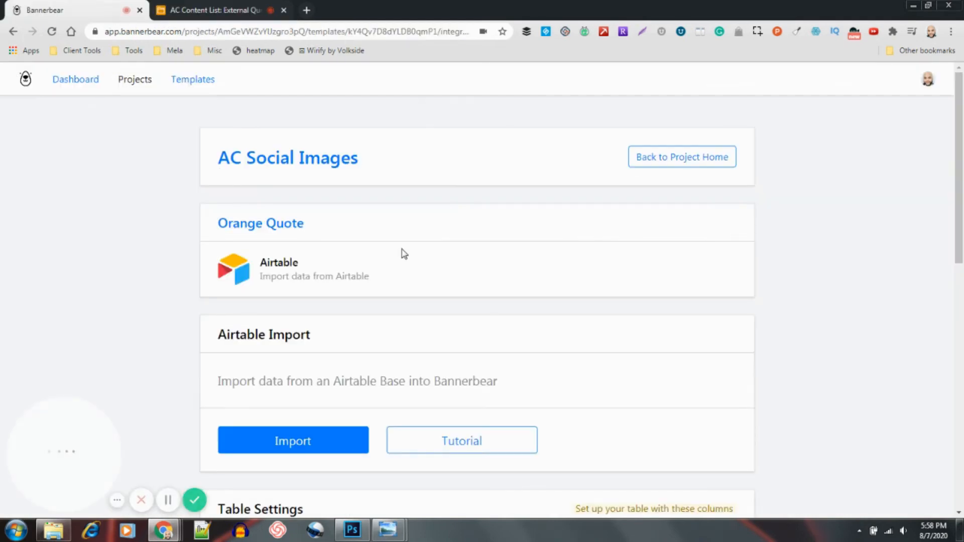
pyautogui.scroll(-10, 402, 254)
pyautogui.scroll(7, 403, 264)
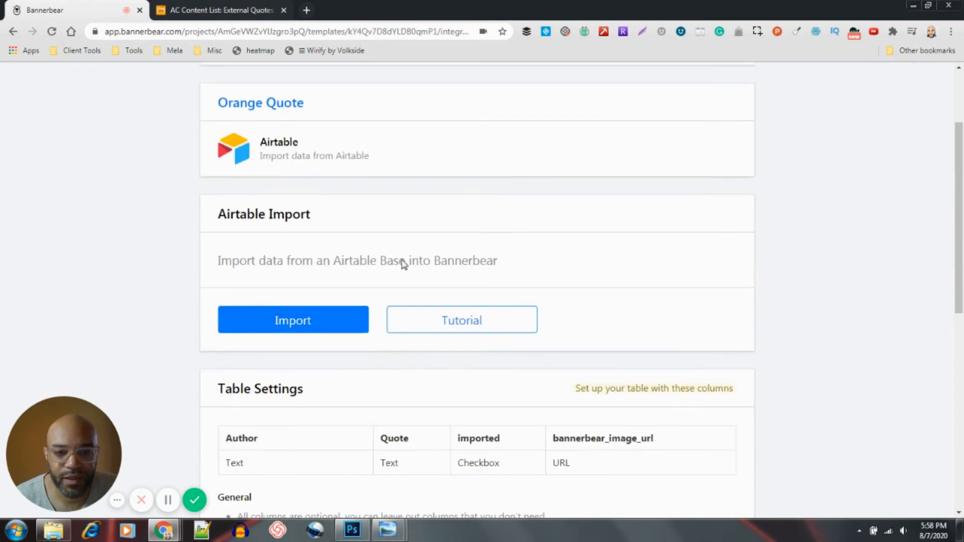
pyautogui.scroll(-1, 400, 253)
pyautogui.scroll(1, 392, 241)
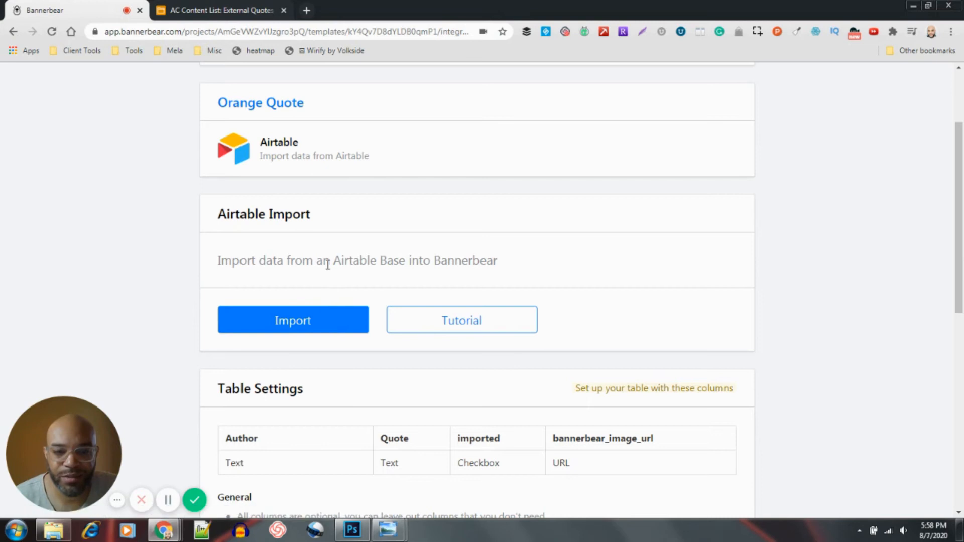
pyautogui.click(347, 328)
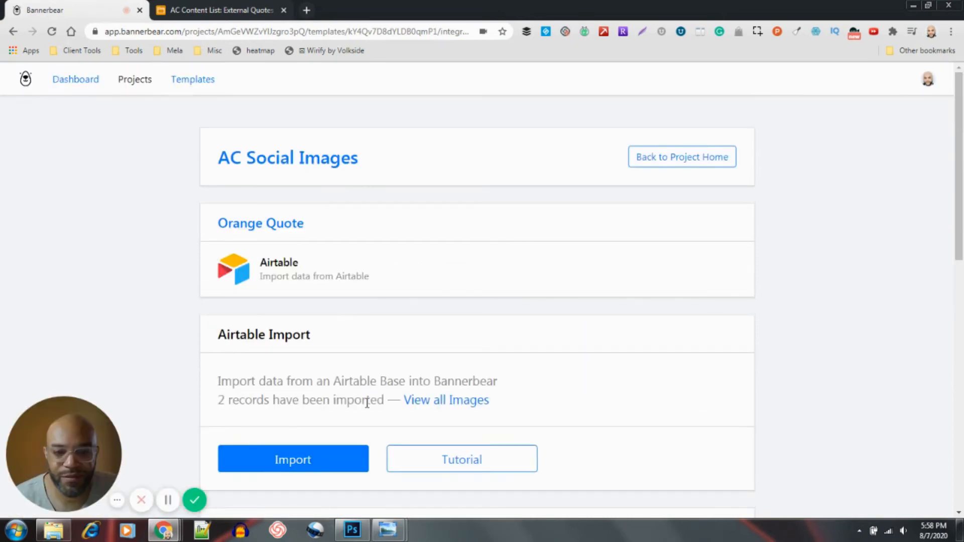
# Step: Open the list of Orange Quote images and expand the two newest entries to review the generated quote images
pyautogui.click(455, 400)
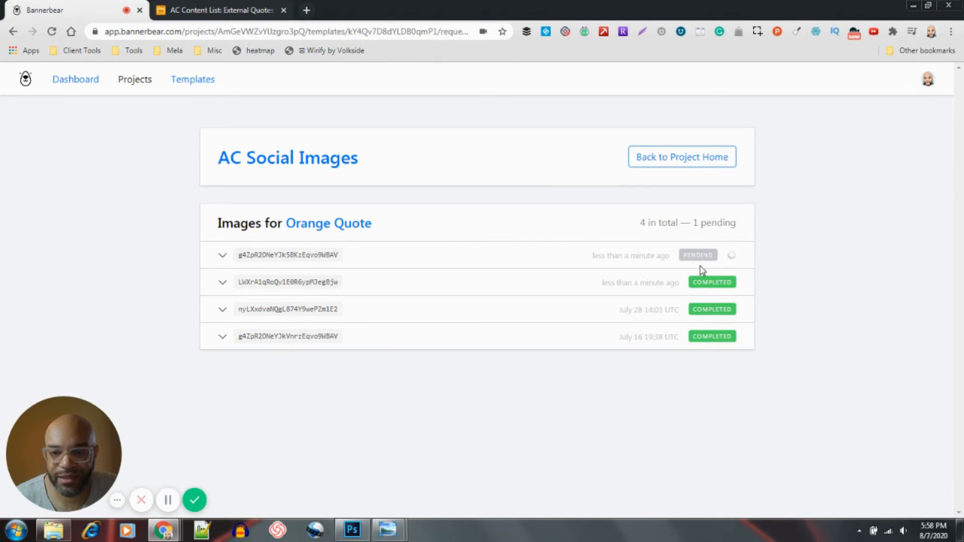
pyautogui.click(222, 256)
pyautogui.scroll(-3, 440, 357)
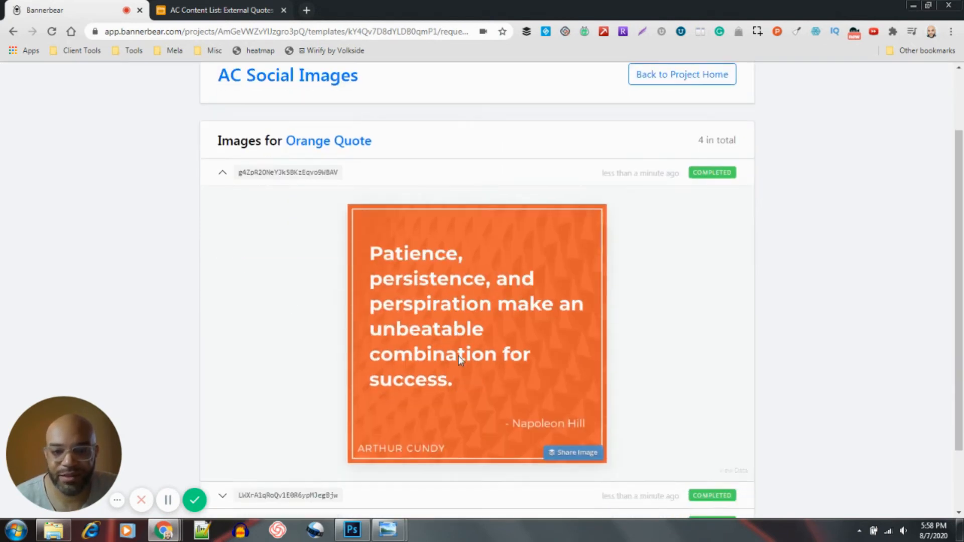
pyautogui.click(229, 458)
pyautogui.scroll(-2, 530, 308)
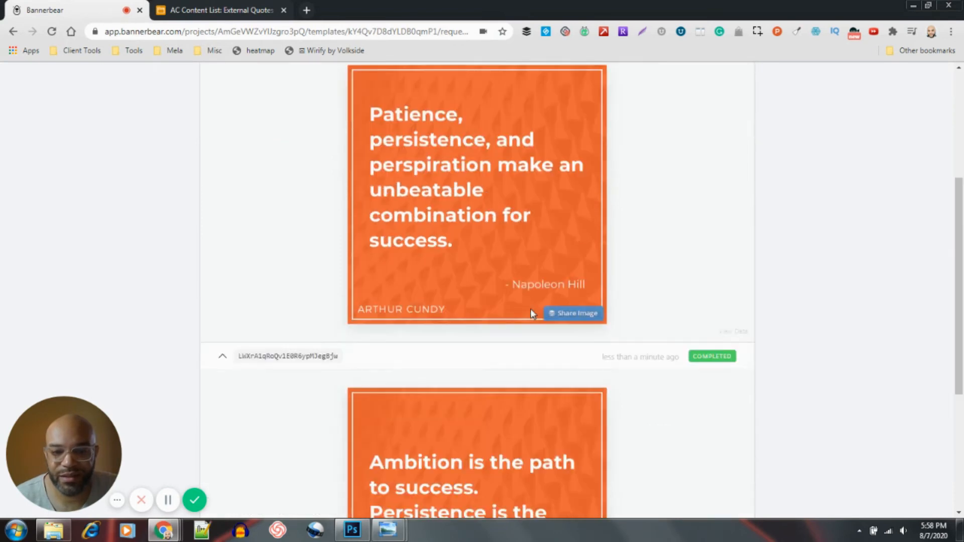
pyautogui.scroll(1, 530, 308)
pyautogui.scroll(-3, 529, 328)
pyautogui.scroll(3, 523, 327)
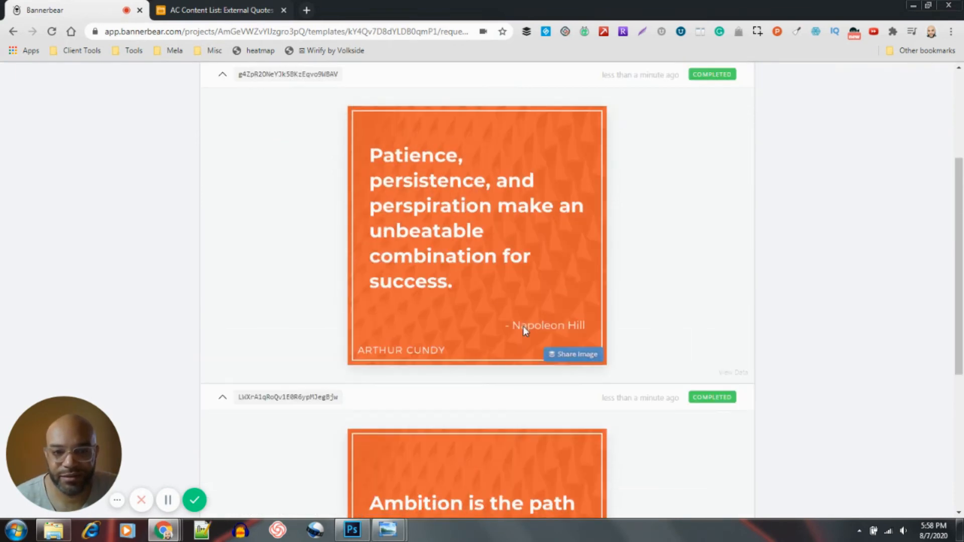
# Step: Open the row 2 image link from Airtable's External Quotes table and save the image into the Social folder's Quote Imgs subfolder
pyautogui.click(216, 7)
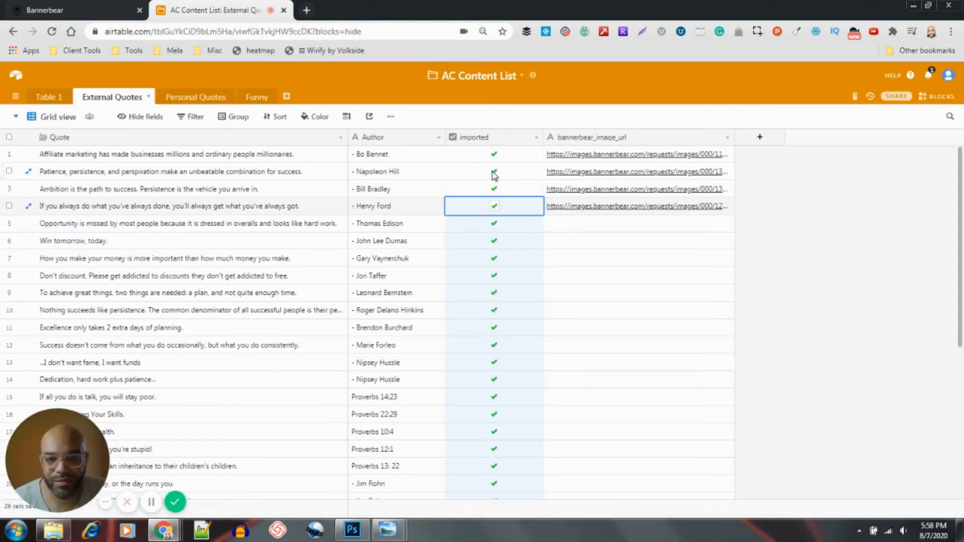
pyautogui.click(605, 175)
pyautogui.click(605, 174)
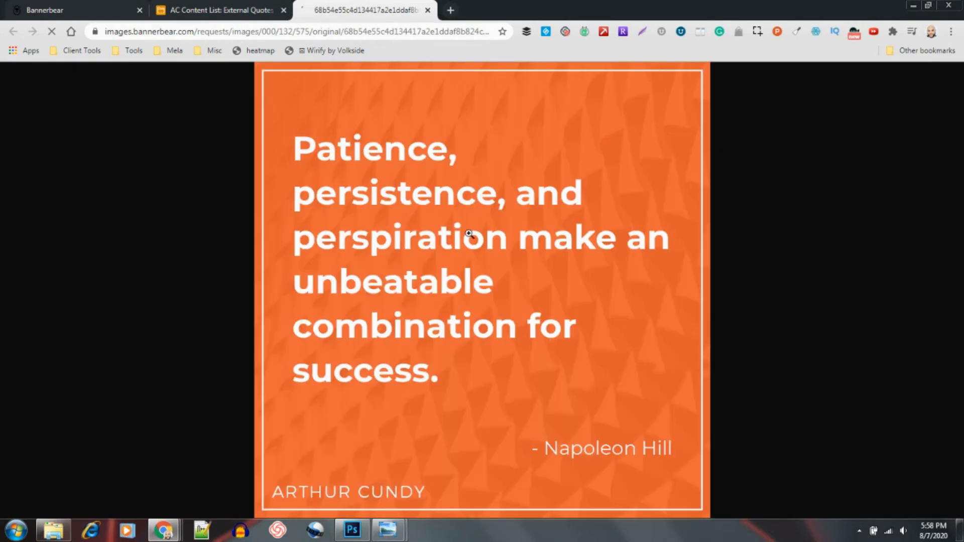
pyautogui.rightClick(469, 233)
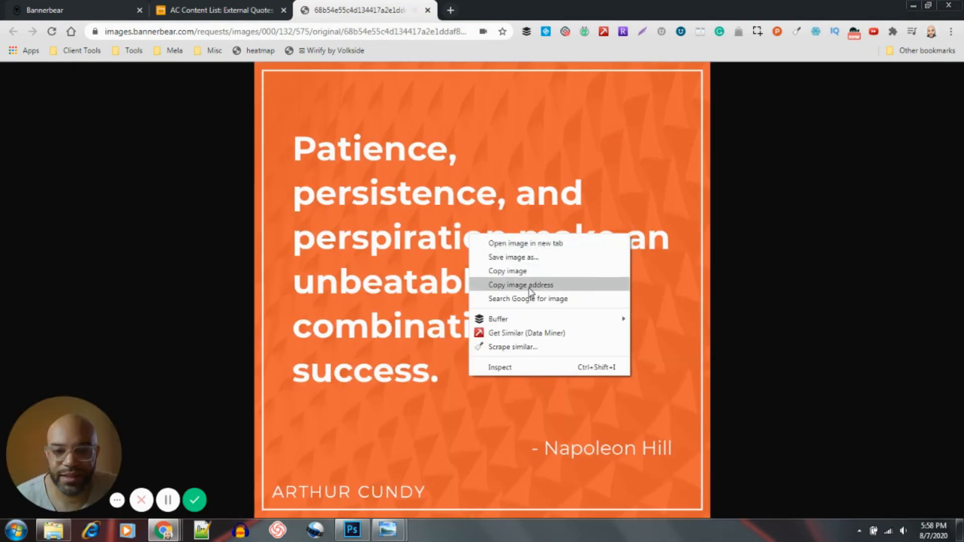
pyautogui.click(545, 257)
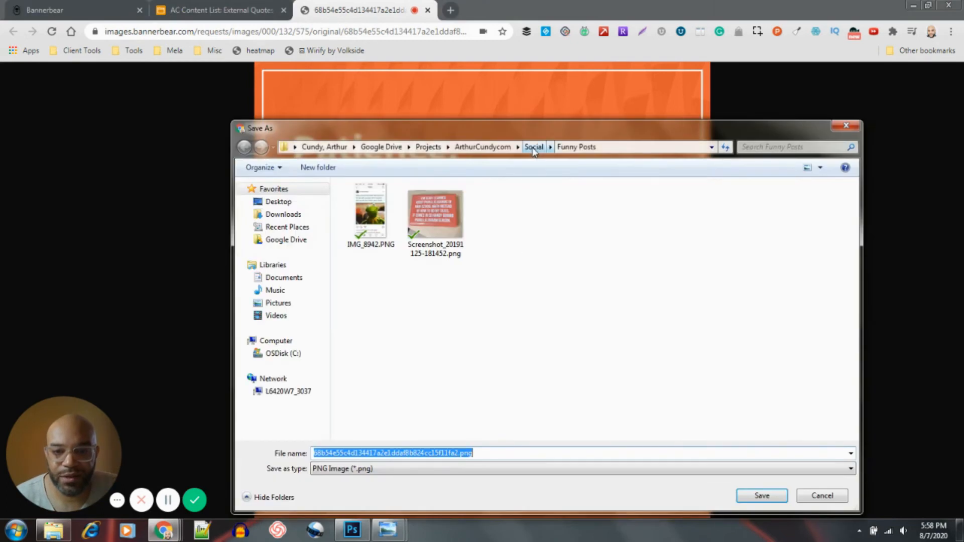
pyautogui.click(533, 147)
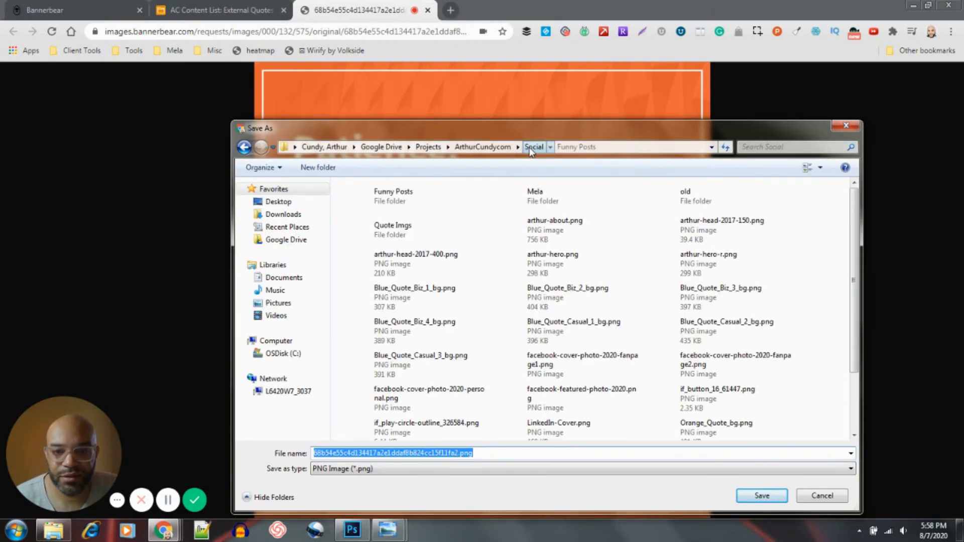
pyautogui.doubleClick(395, 228)
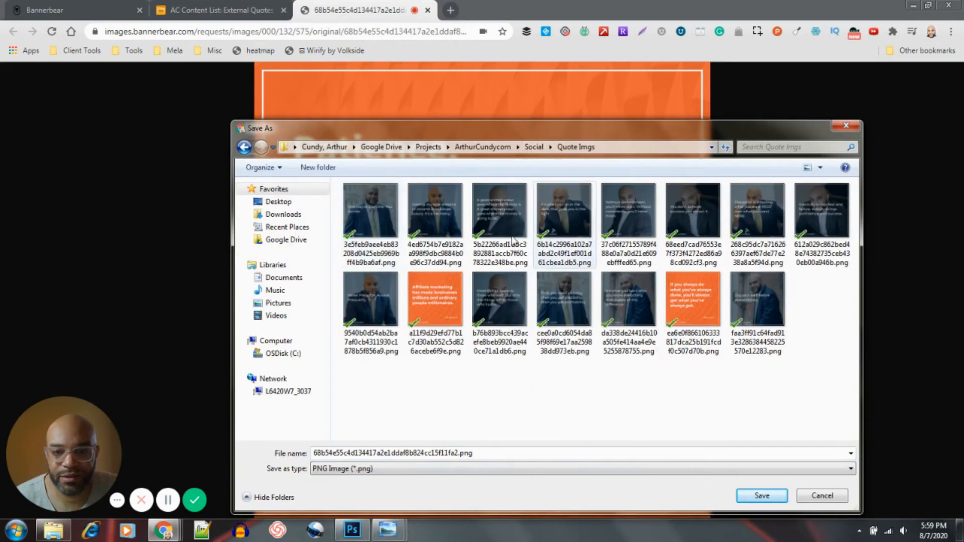
pyautogui.click(762, 496)
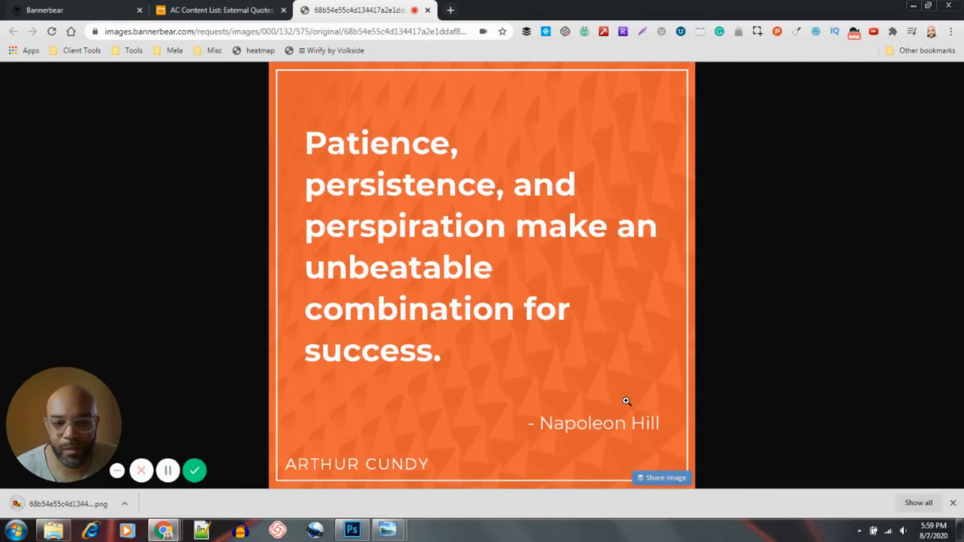
# Step: Open the row 3 image link from the External Quotes table and save that PNG in the Quote Imgs folder
pyautogui.click(253, 10)
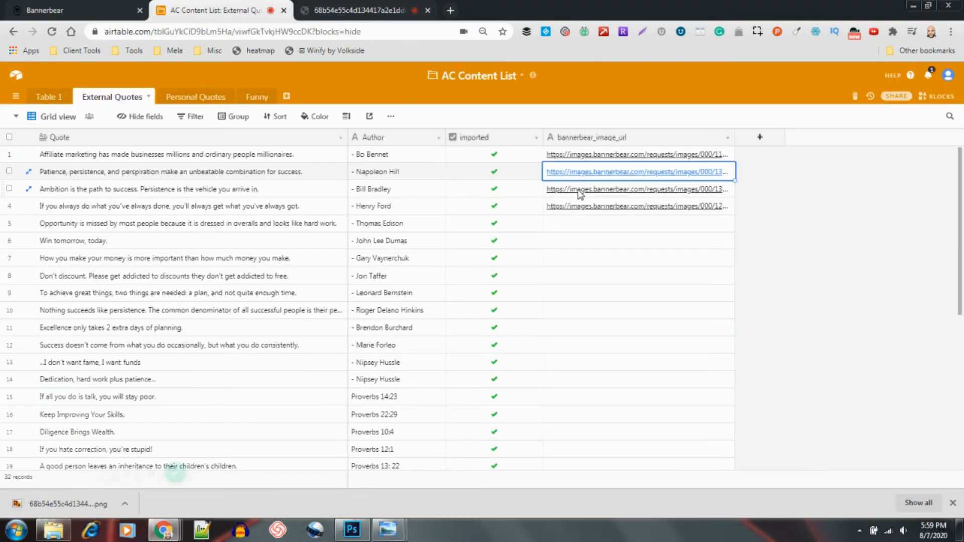
pyautogui.click(578, 194)
pyautogui.click(579, 193)
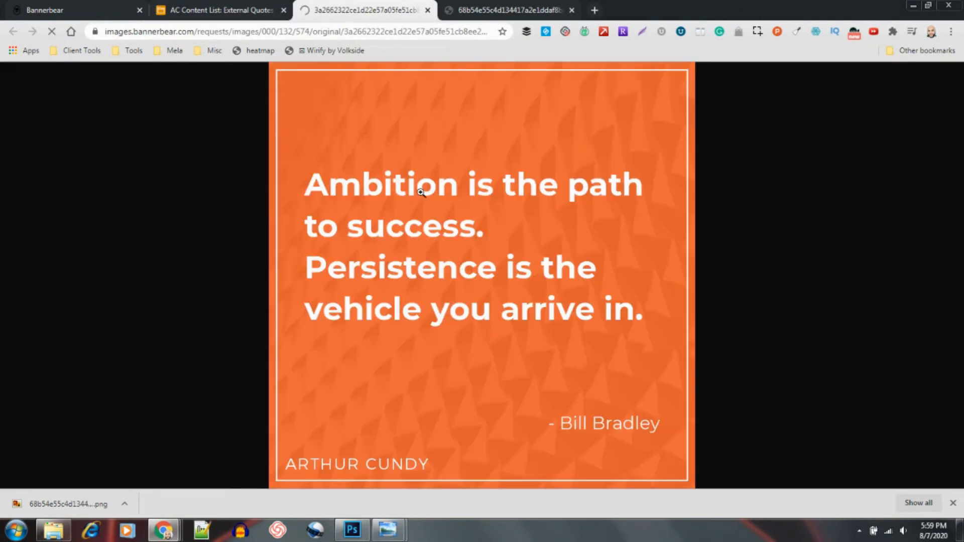
pyautogui.rightClick(417, 190)
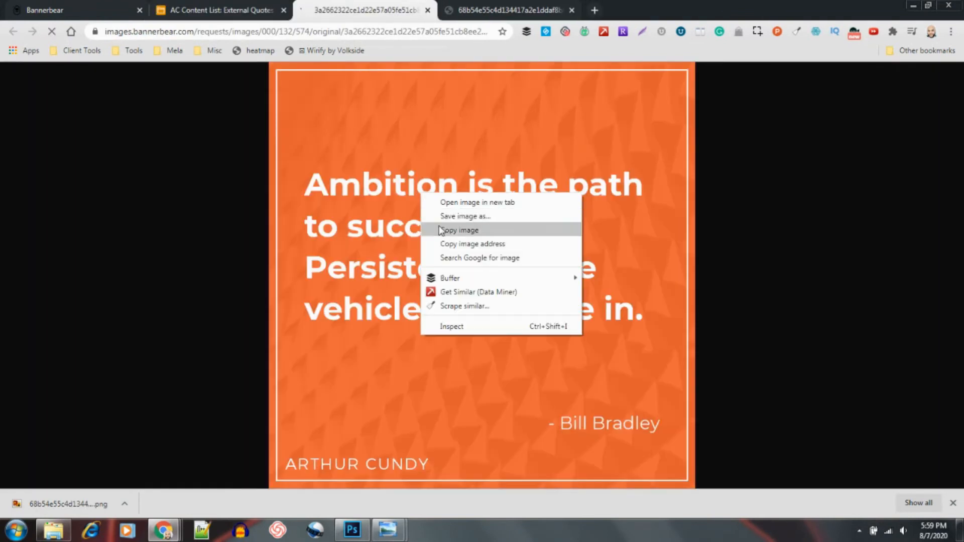
pyautogui.click(468, 230)
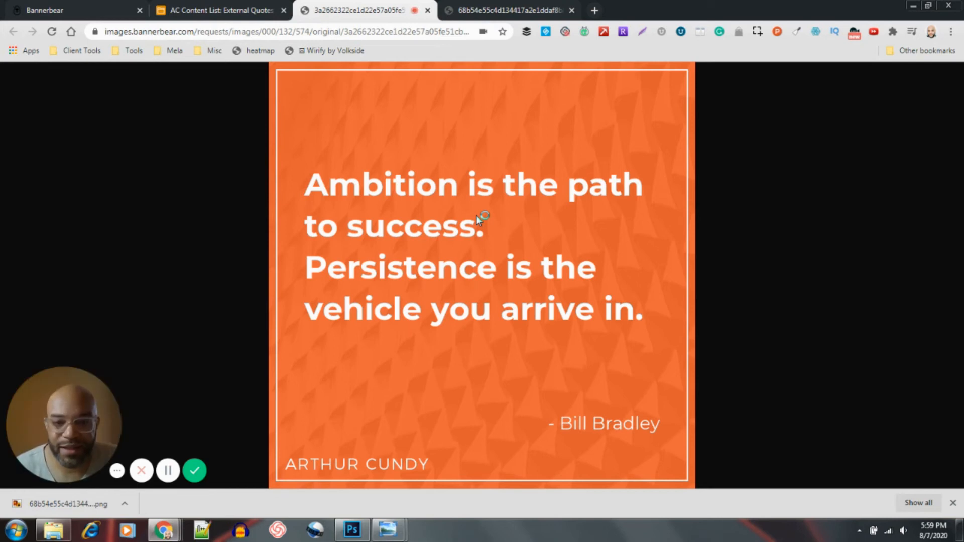
pyautogui.hotkey('ctrl', 's')
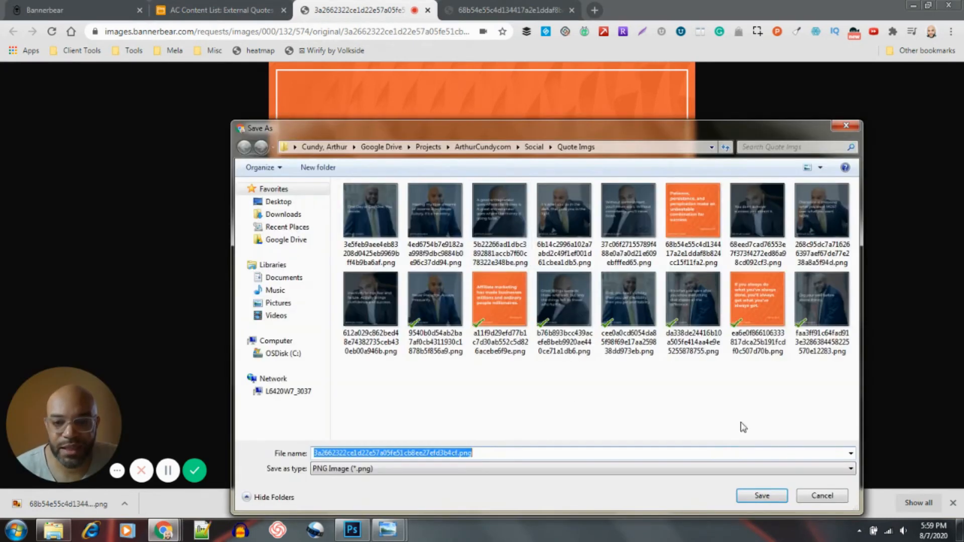
pyautogui.click(762, 496)
# Step: Return to Airtable and look through the Personal Quotes table's records, including its Background and imported columns
pyautogui.click(269, 7)
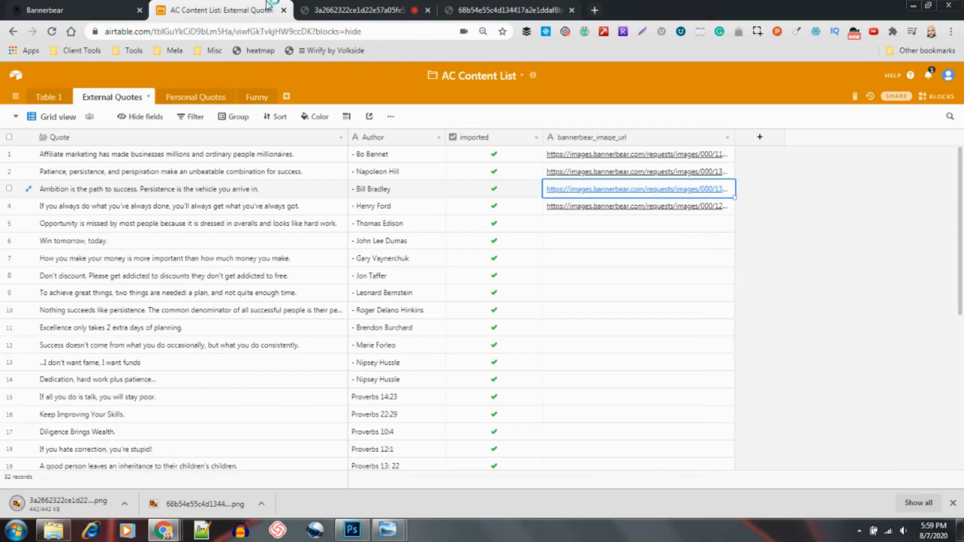
pyautogui.click(198, 96)
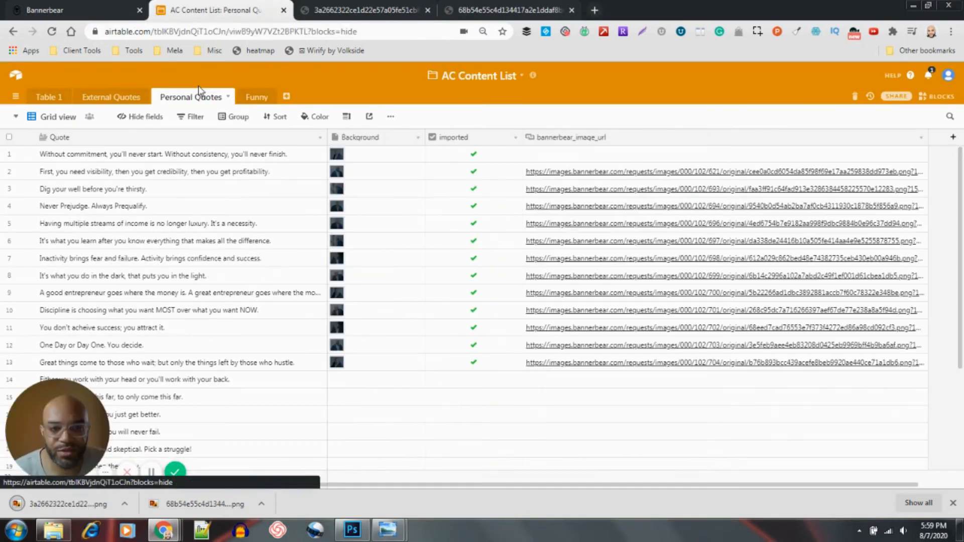
pyautogui.scroll(-1, 502, 451)
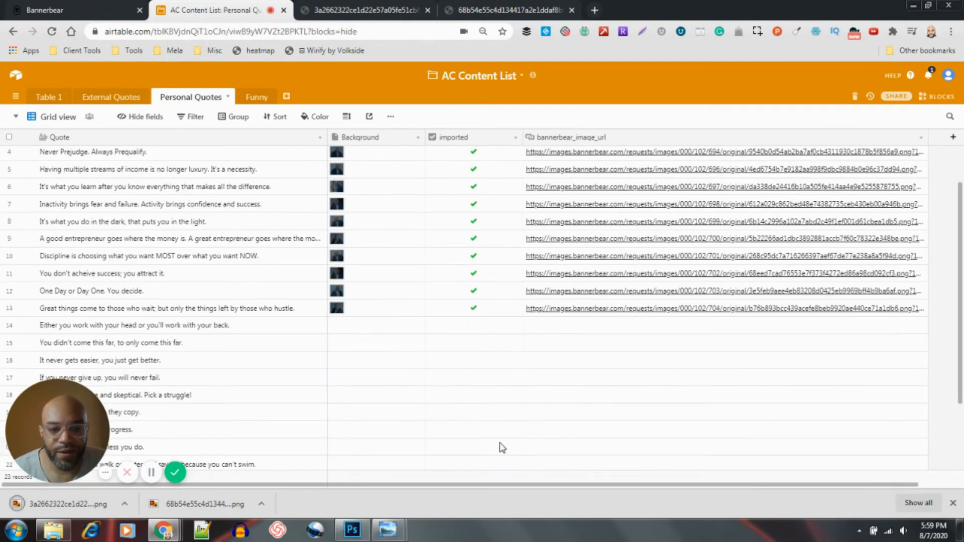
# Step: Switch to Bannerbear, open the AC Social Images project's Blue Quote template for editing, and inspect its Quote and Background layers
pyautogui.click(101, 11)
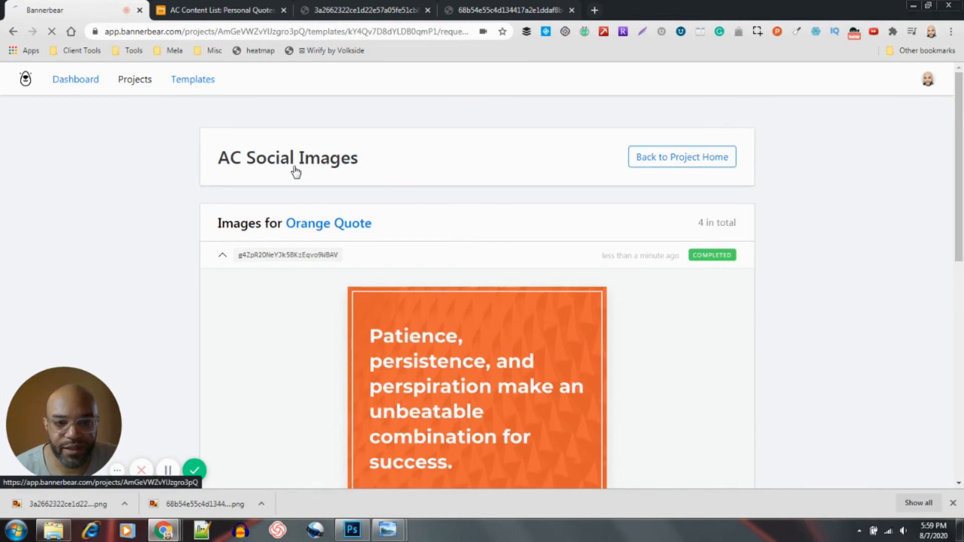
pyautogui.click(294, 168)
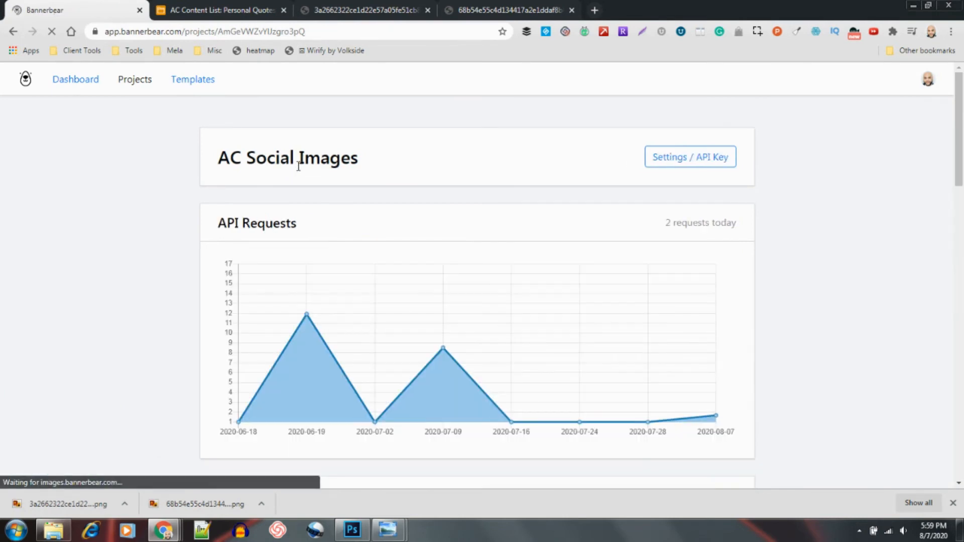
pyautogui.scroll(-6, 385, 307)
pyautogui.scroll(-1, 258, 196)
pyautogui.click(246, 195)
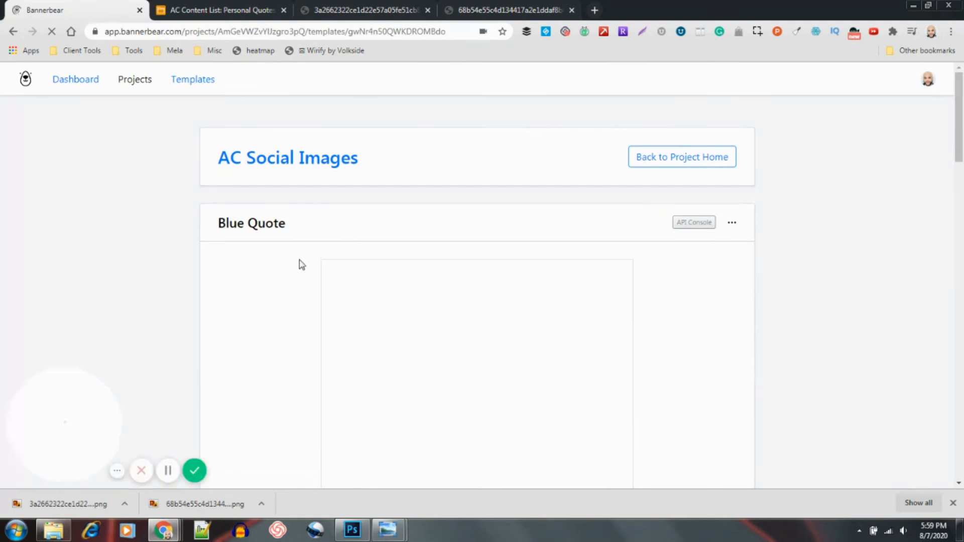
pyautogui.scroll(-3, 301, 264)
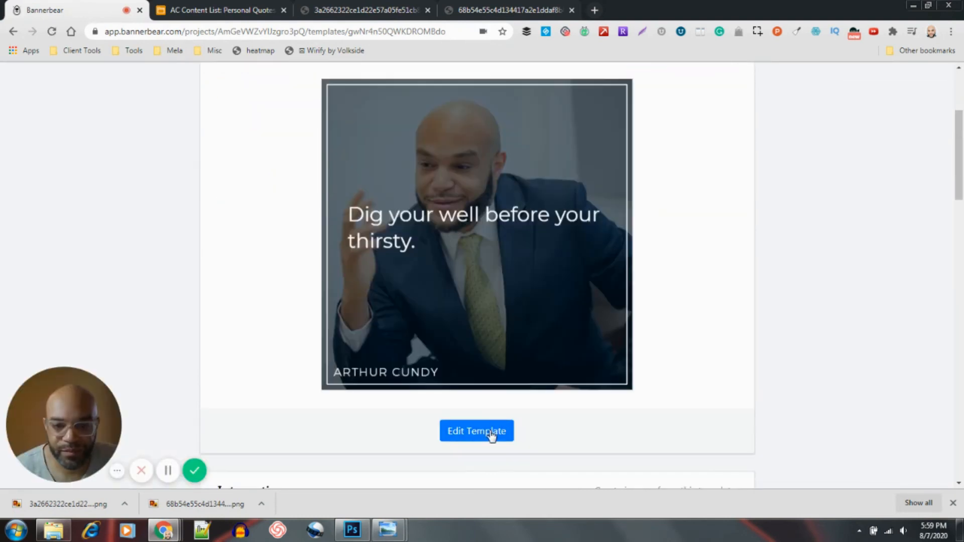
pyautogui.click(487, 430)
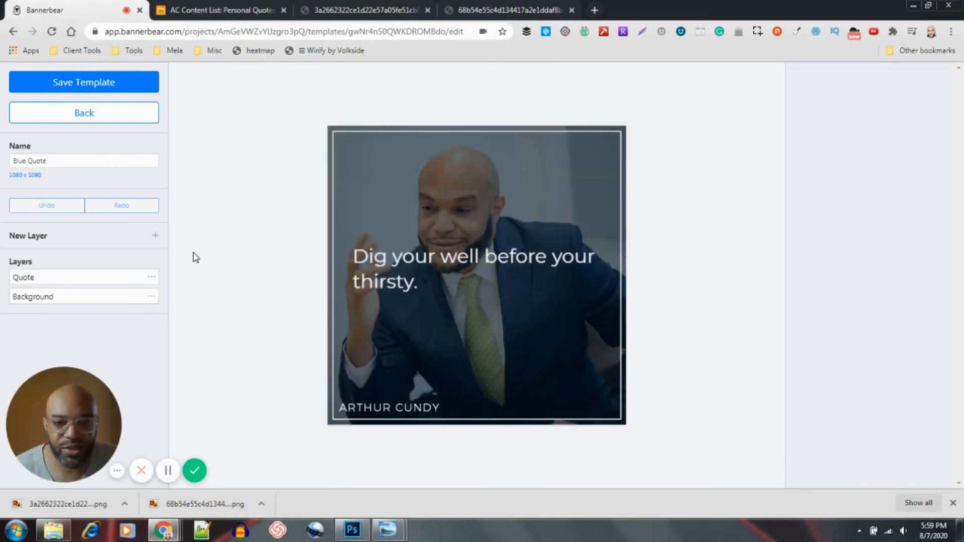
pyautogui.click(420, 259)
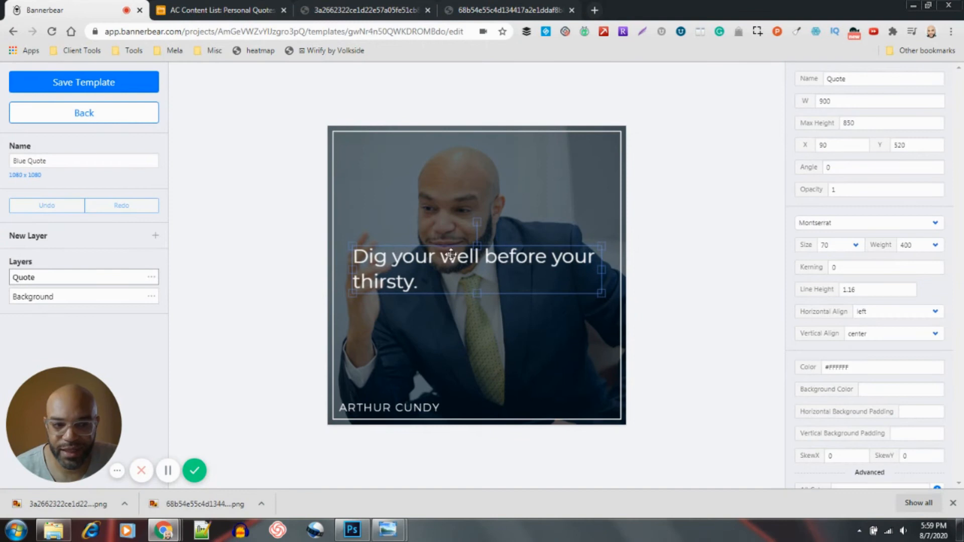
pyautogui.click(110, 295)
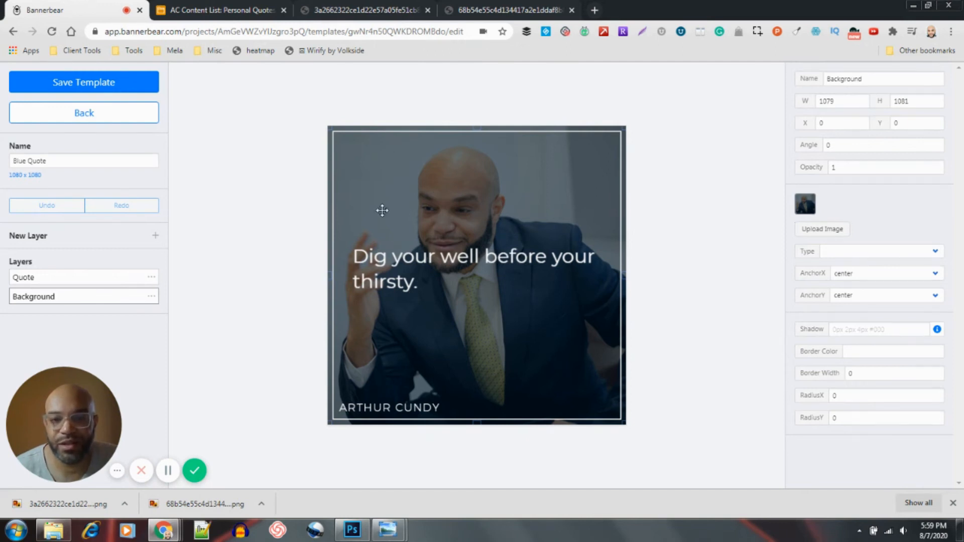
# Step: Look through the Blue Quote background images in Windows Photo Viewer, then return to the remaining records of Airtable's Personal Quotes table
pyautogui.click(264, 9)
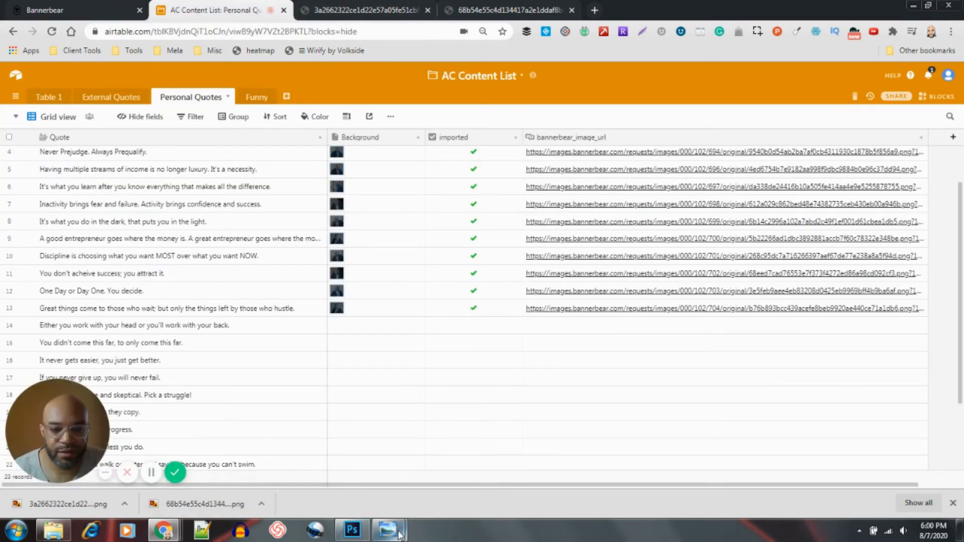
pyautogui.click(952, 503)
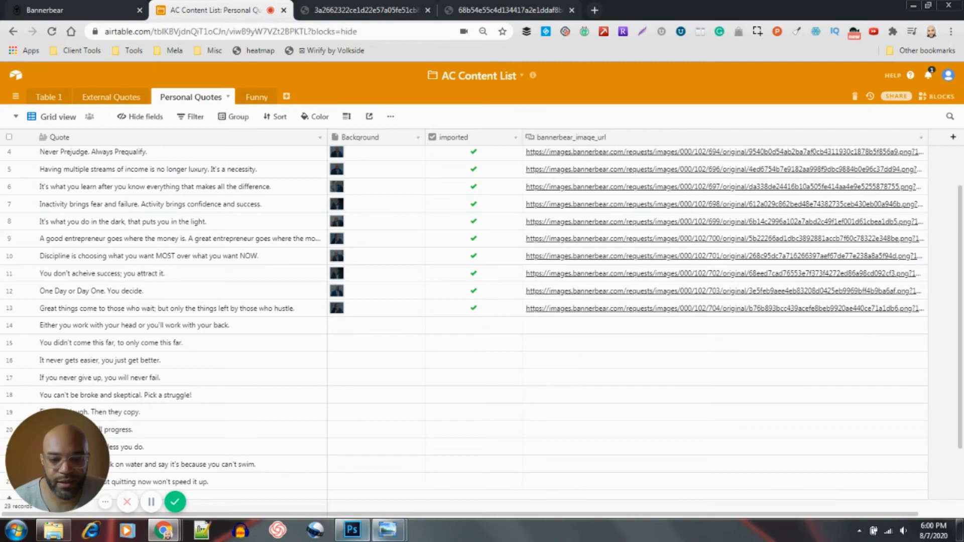
pyautogui.moveTo(388, 530)
pyautogui.click(458, 460)
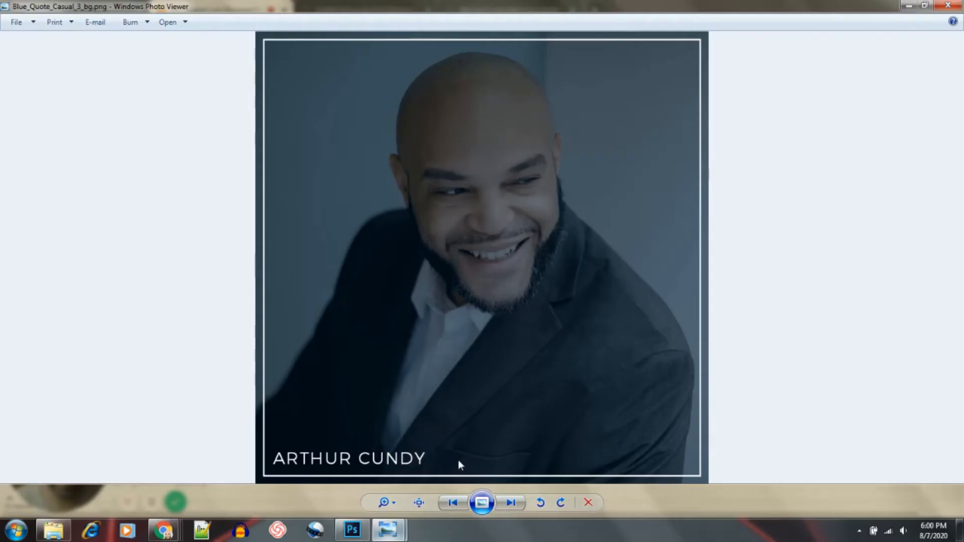
pyautogui.click(453, 503)
pyautogui.click(453, 503)
pyautogui.click(453, 503)
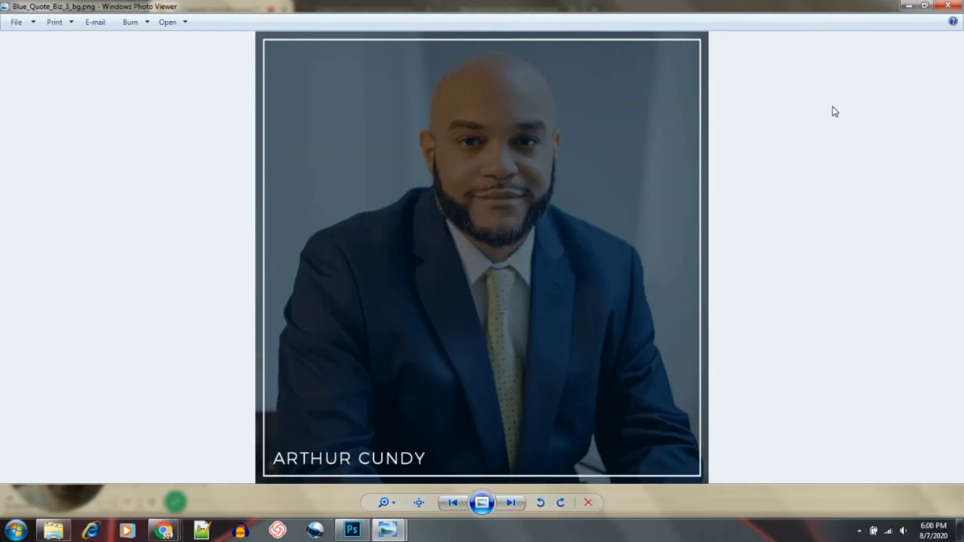
pyautogui.click(908, 6)
pyautogui.scroll(-3, 280, 400)
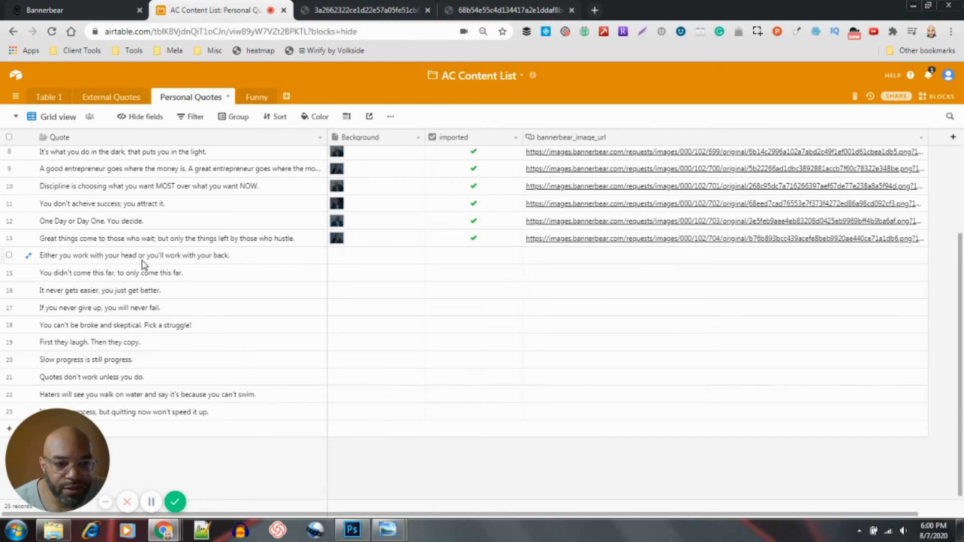
# Step: Upload Blue_Quote_Casual_2_bg.png from the Social folder as the Background attachment of row 14 in Personal Quotes
pyautogui.click(346, 260)
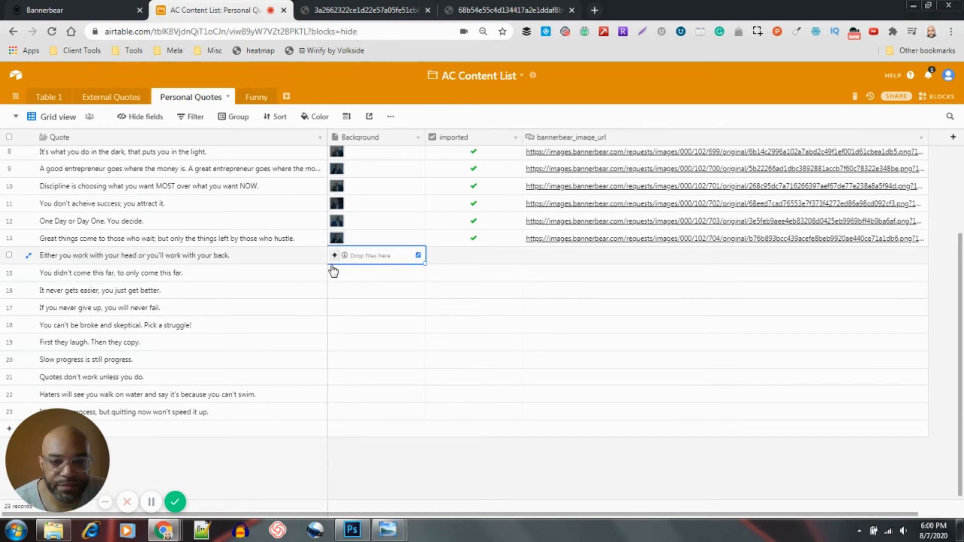
pyautogui.click(332, 267)
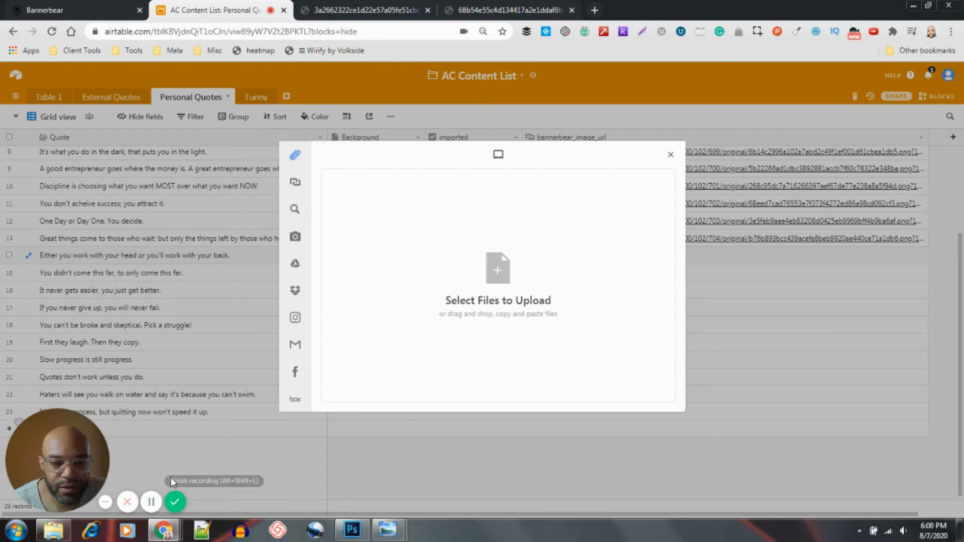
pyautogui.click(65, 532)
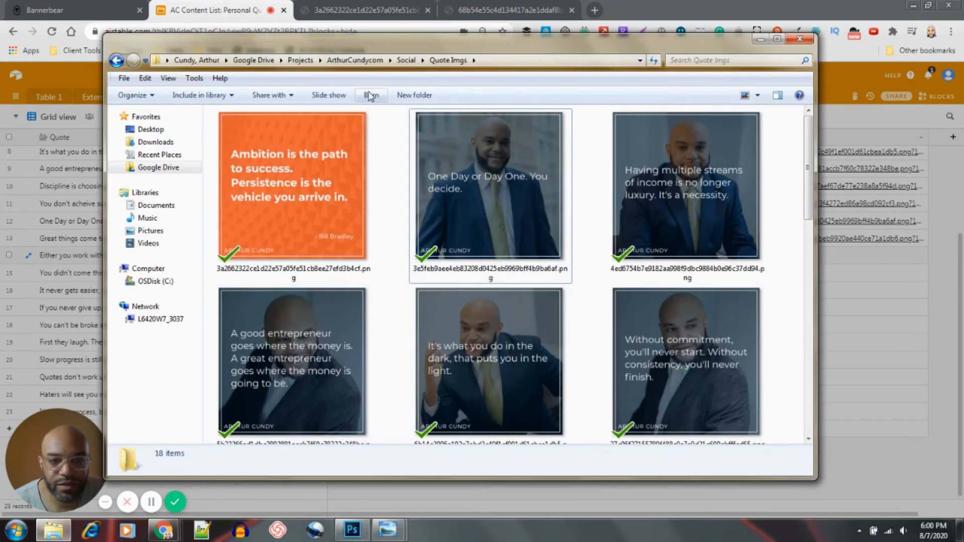
pyautogui.click(406, 61)
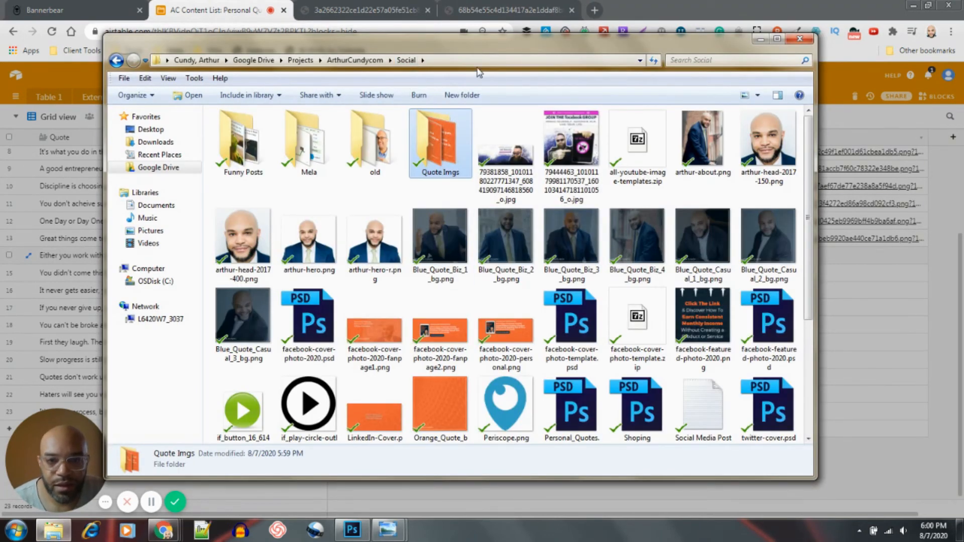
pyautogui.moveTo(109, 37); pyautogui.dragTo(179, 69)
pyautogui.moveTo(534, 90); pyautogui.dragTo(802, 106)
pyautogui.moveTo(644, 404); pyautogui.dragTo(397, 269)
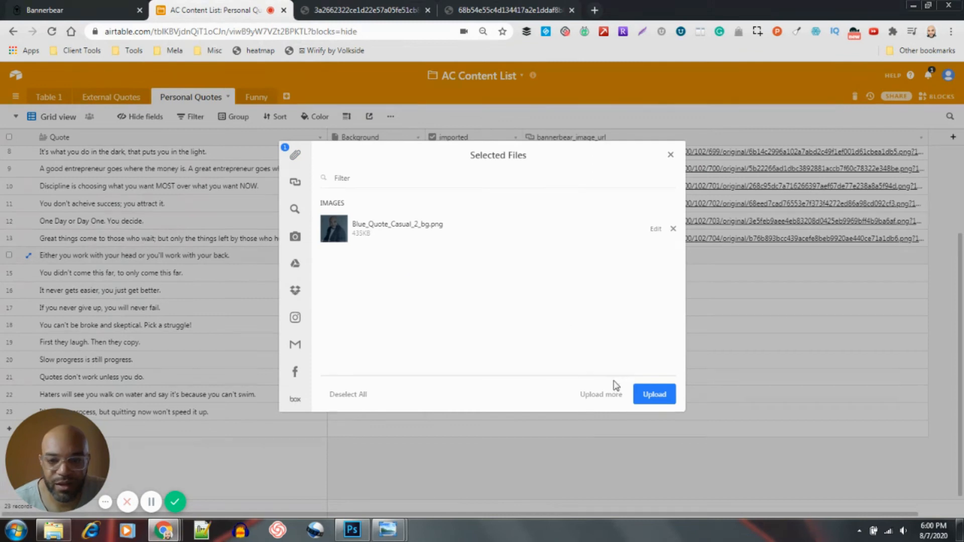
pyautogui.click(654, 395)
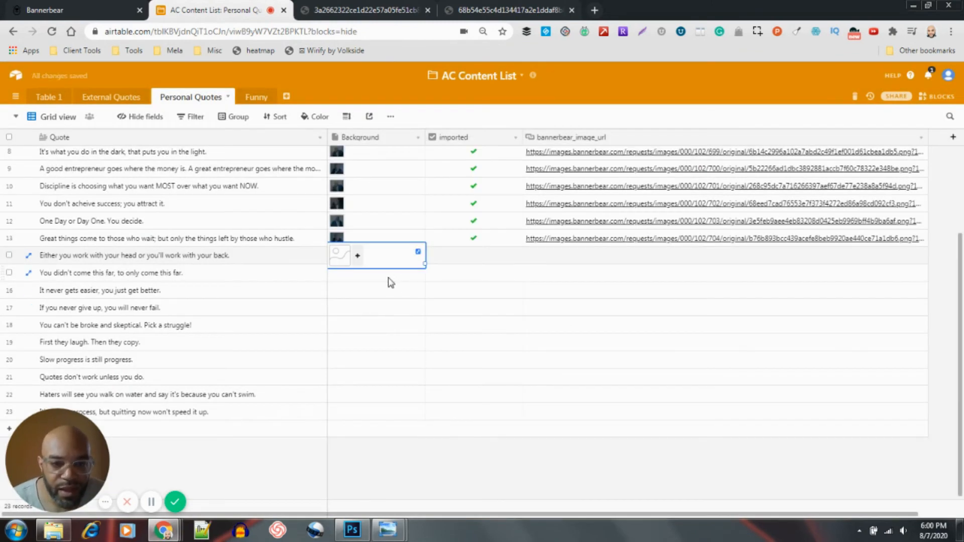
# Step: Upload Blue_Quote_Casual_1_bg.png from the Social folder as the Background attachment of row 15
pyautogui.click(360, 278)
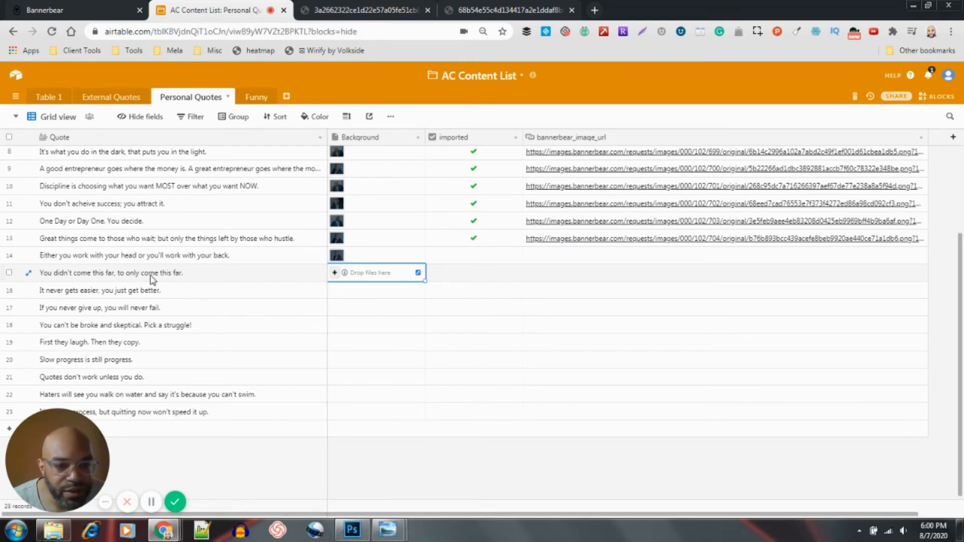
pyautogui.click(334, 272)
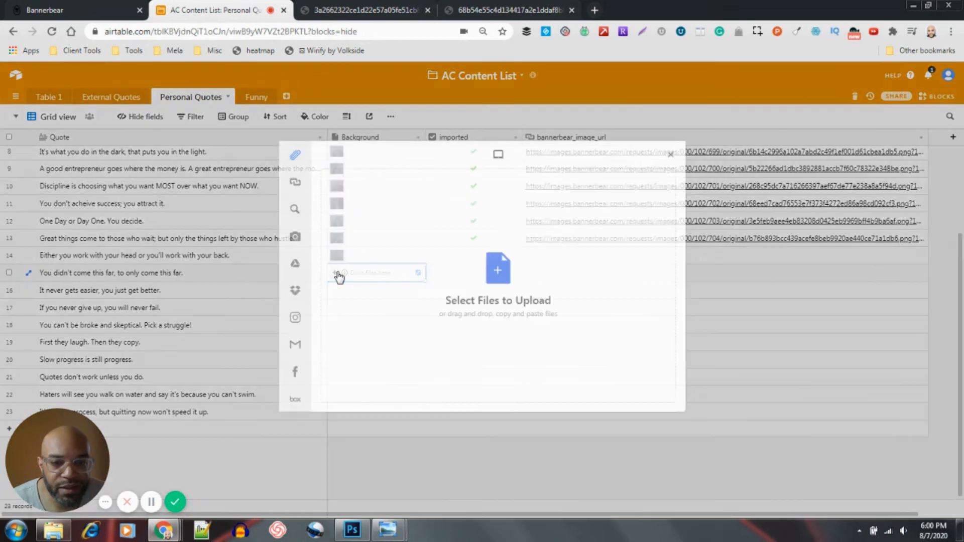
pyautogui.hotkey('alt', 'Tab')
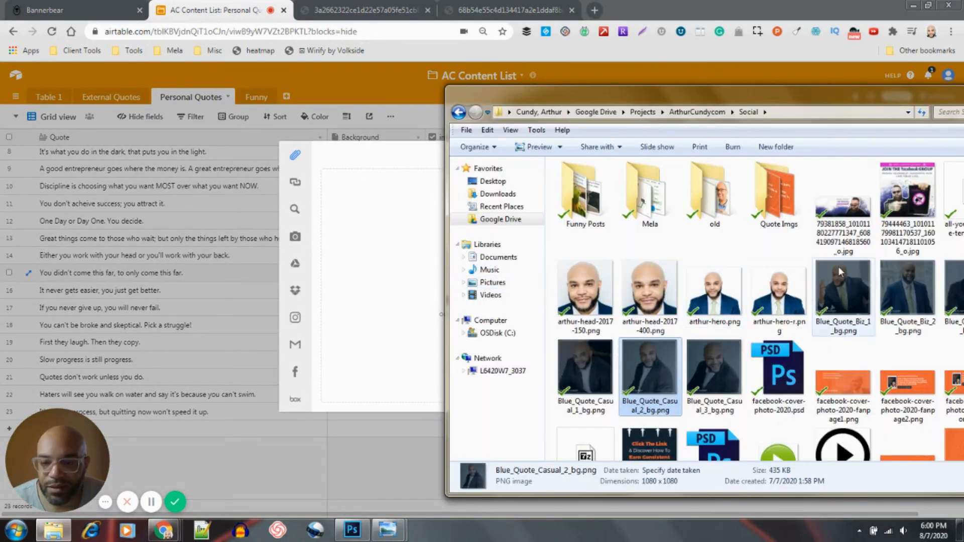
pyautogui.moveTo(848, 92); pyautogui.dragTo(825, 110)
pyautogui.moveTo(562, 391); pyautogui.dragTo(378, 263)
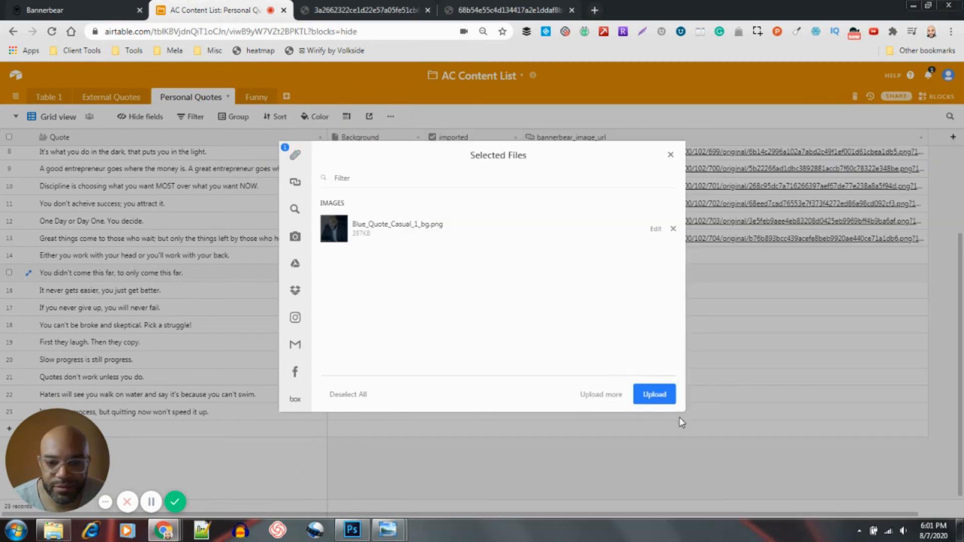
pyautogui.click(660, 395)
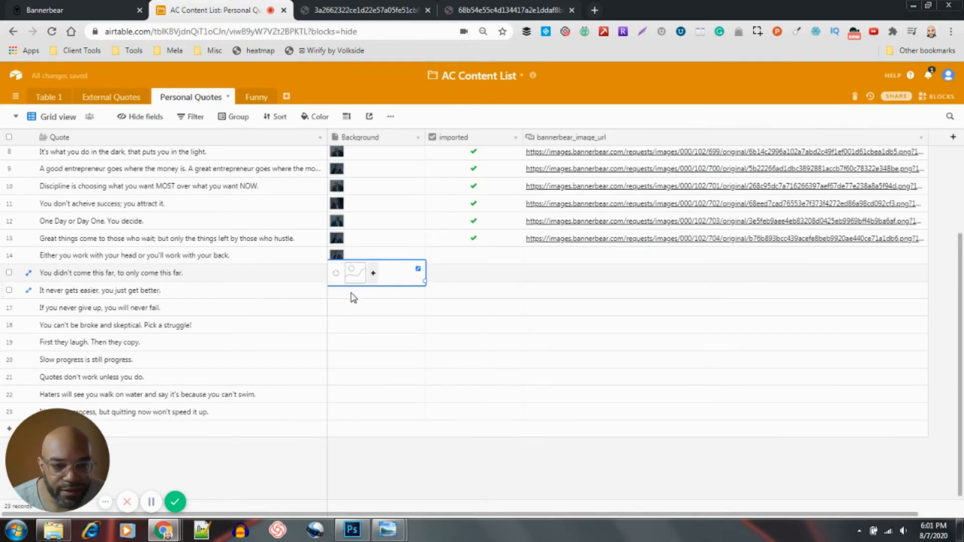
# Step: Attach Blue_Quote_Biz_1_bg.png from the Social folder to the Background field of row 16
pyautogui.click(346, 296)
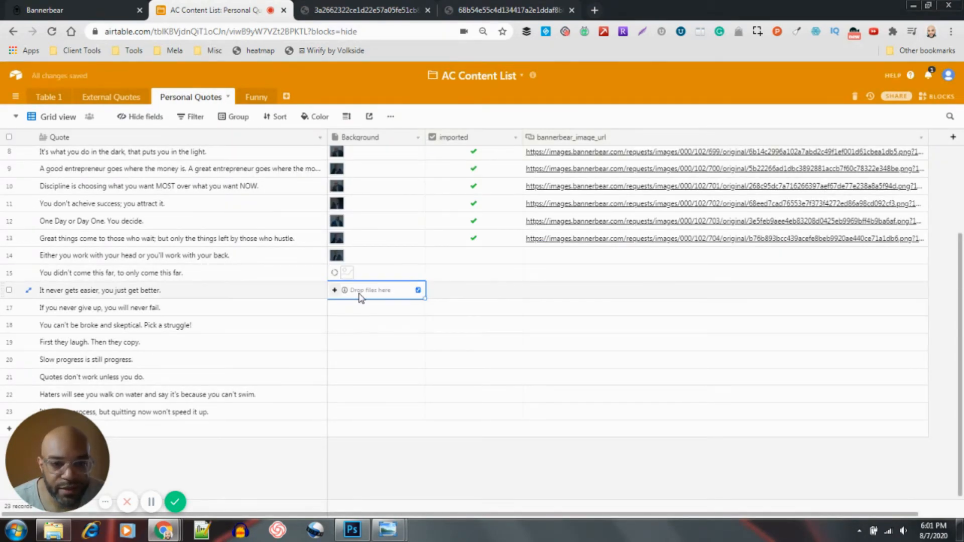
pyautogui.hotkey('alt', 'Tab')
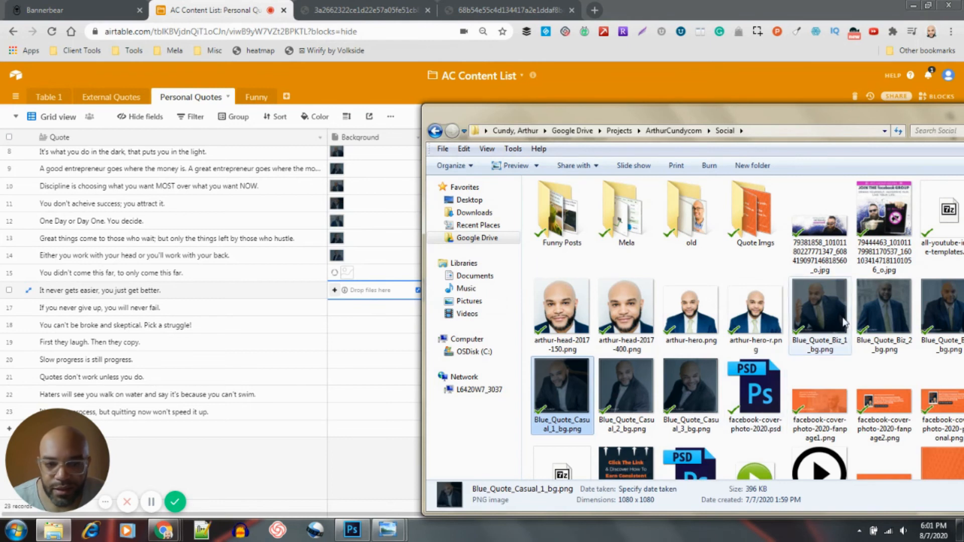
pyautogui.moveTo(836, 324); pyautogui.dragTo(367, 297)
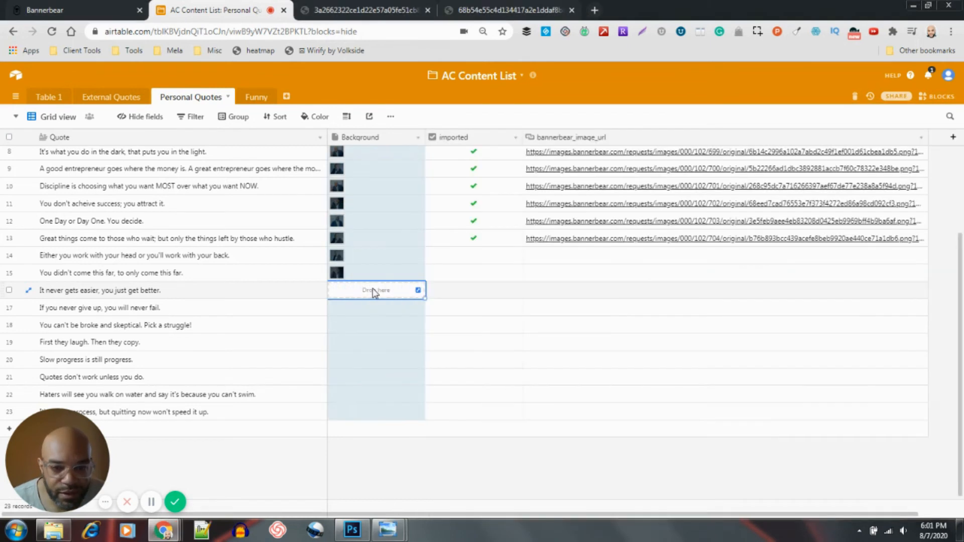
# Step: Attach Blue_Quote_Biz_3_bg.png from the Social folder to the Background field of row 17
pyautogui.click(347, 311)
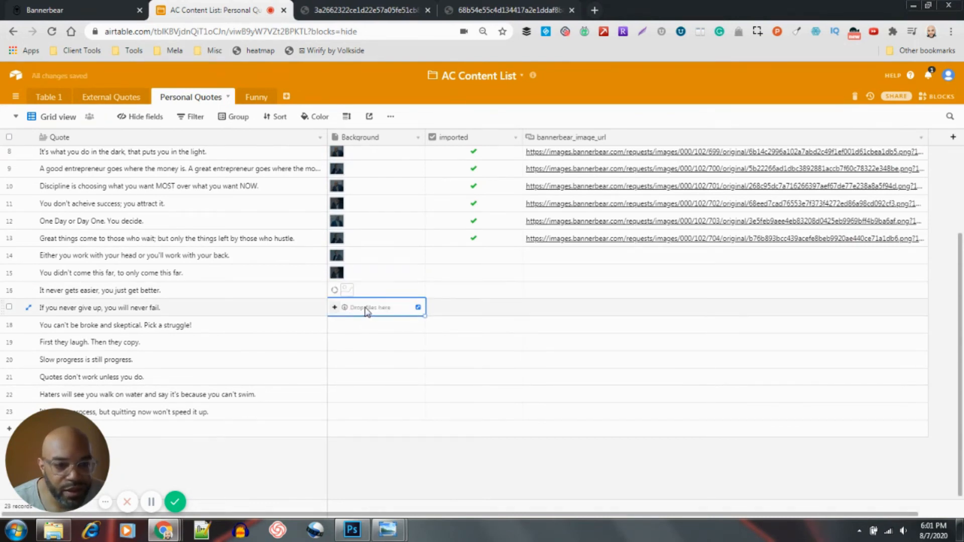
pyautogui.hotkey('alt', 'Tab')
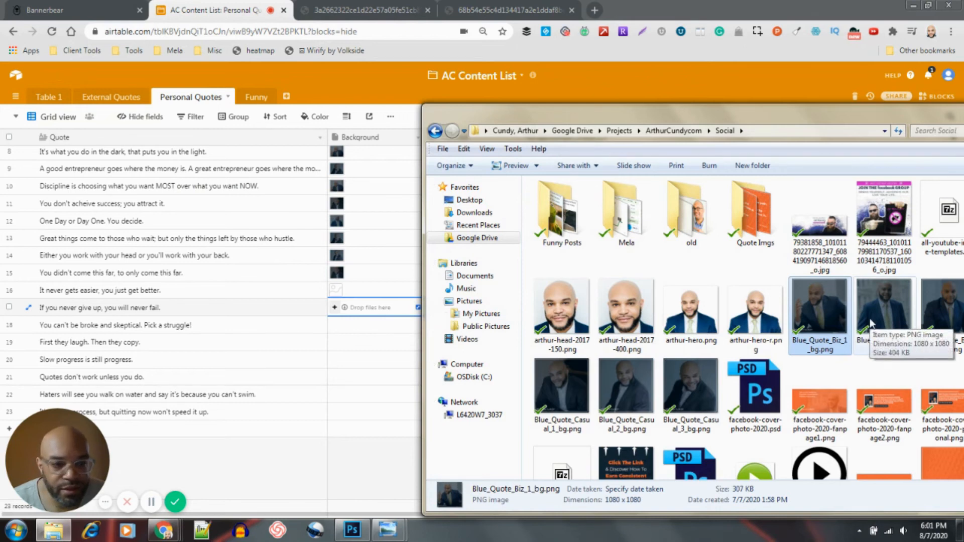
pyautogui.moveTo(870, 104); pyautogui.dragTo(662, 133)
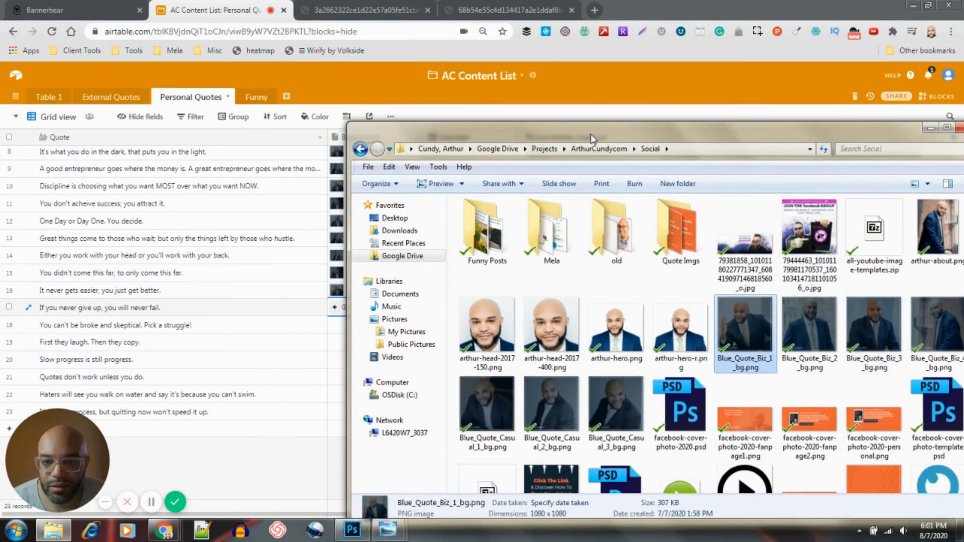
pyautogui.moveTo(348, 145); pyautogui.dragTo(560, 146)
pyautogui.moveTo(753, 130); pyautogui.dragTo(647, 101)
pyautogui.scroll(-5, 757, 251)
pyautogui.scroll(3, 743, 301)
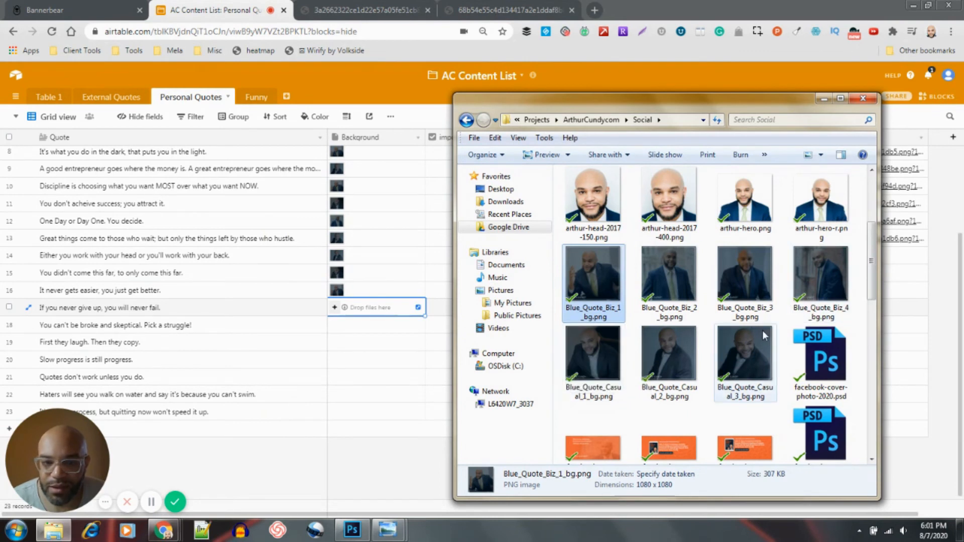
pyautogui.moveTo(746, 273); pyautogui.dragTo(368, 315)
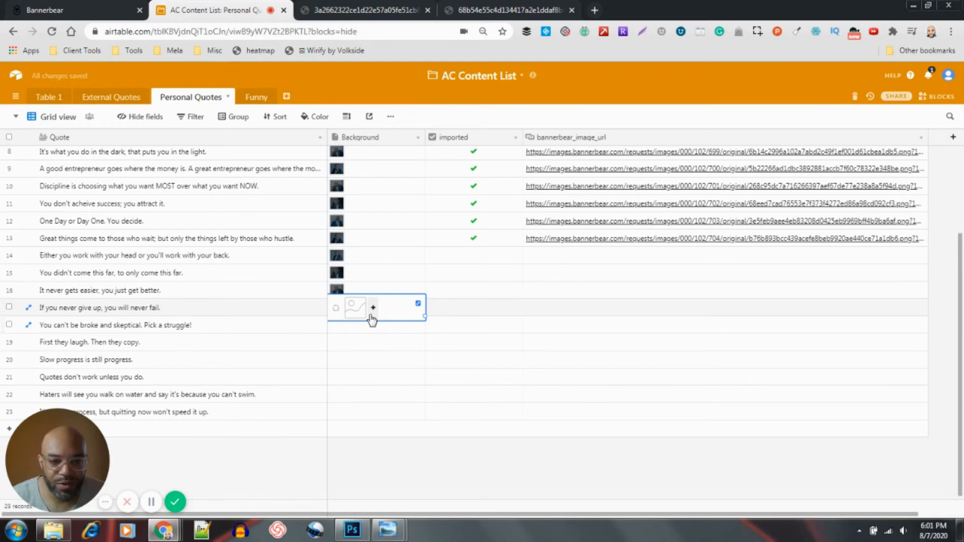
# Step: Mark rows 18 to 23, which have no background image, as imported
pyautogui.click(479, 330)
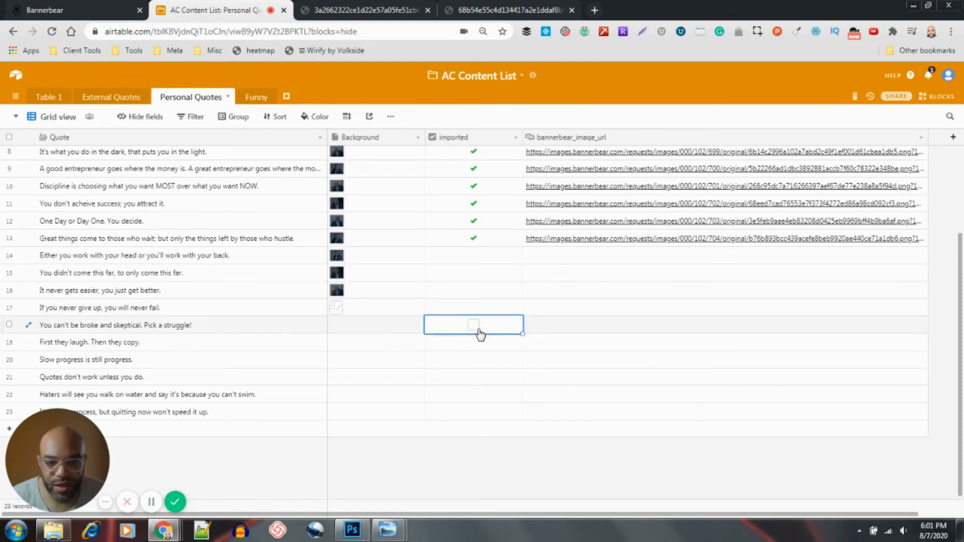
pyautogui.click(473, 326)
pyautogui.moveTo(522, 334); pyautogui.dragTo(517, 416)
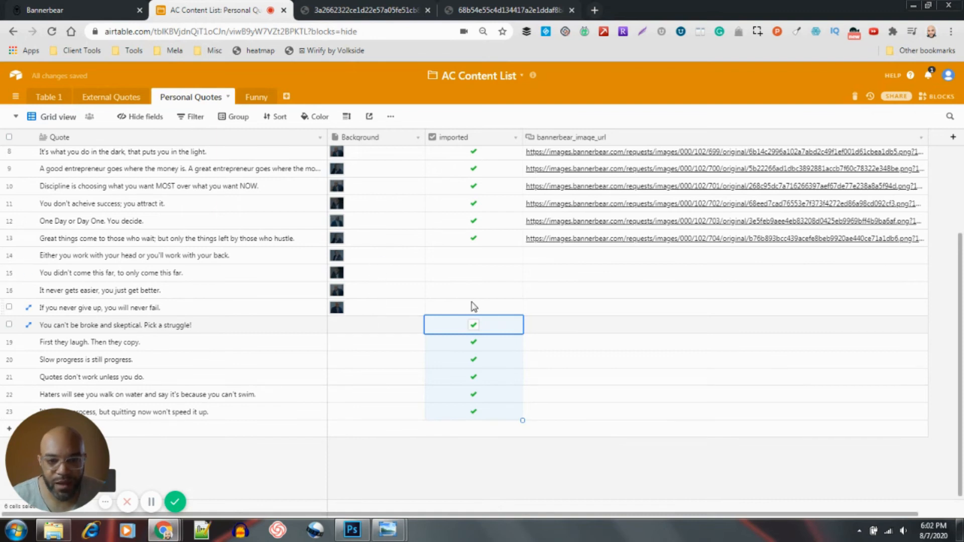
pyautogui.click(573, 478)
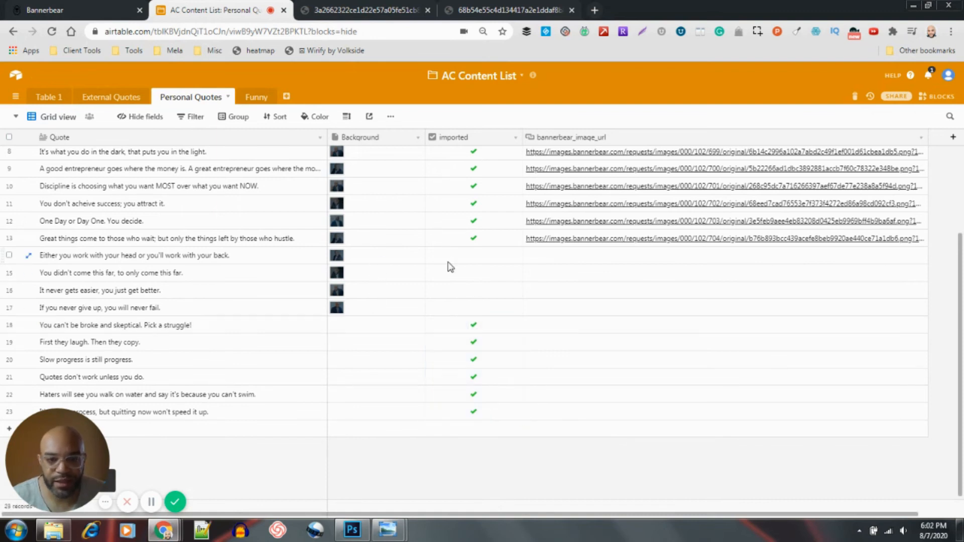
# Step: Switch to Bannerbear, leave the Blue Quote template editor without saving, and open the template's Airtable integration settings
pyautogui.click(111, 7)
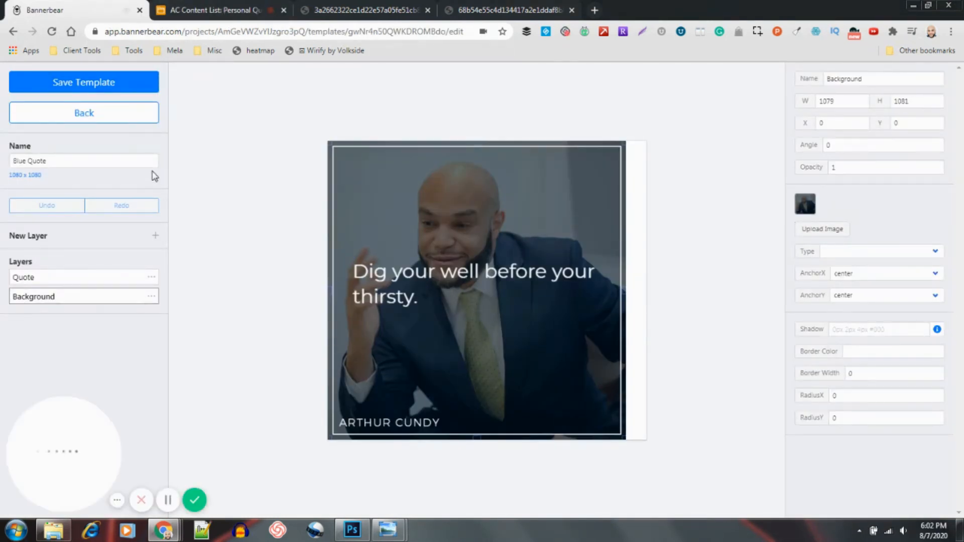
pyautogui.click(125, 114)
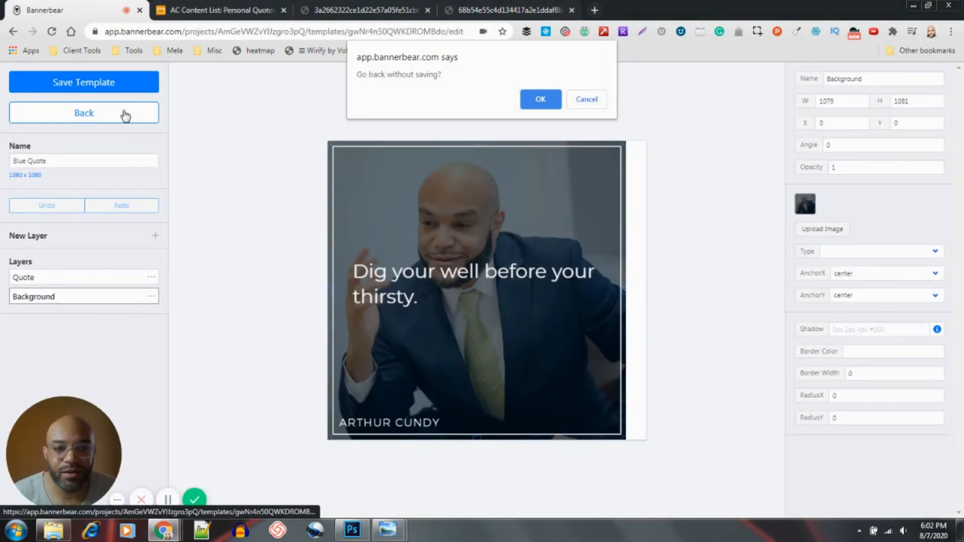
pyautogui.click(541, 100)
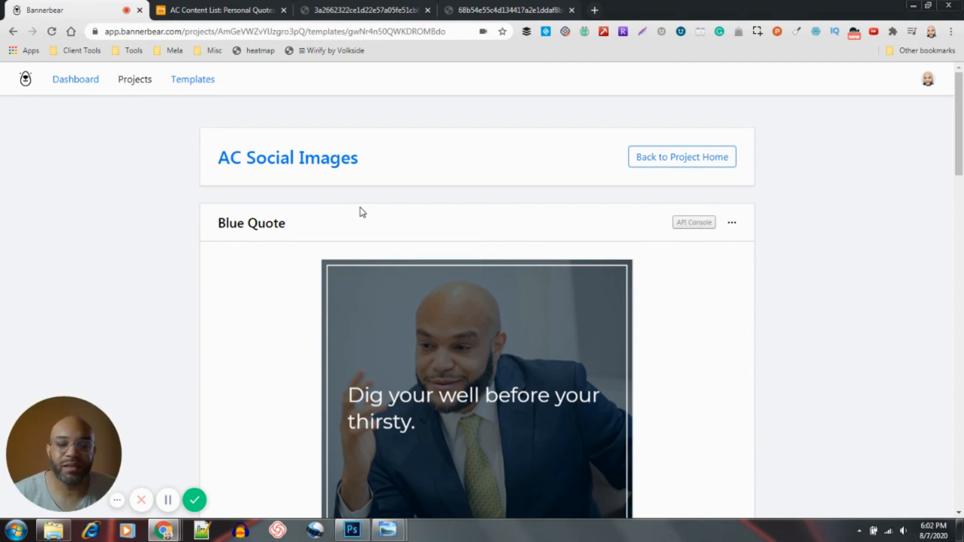
pyautogui.scroll(-10, 362, 212)
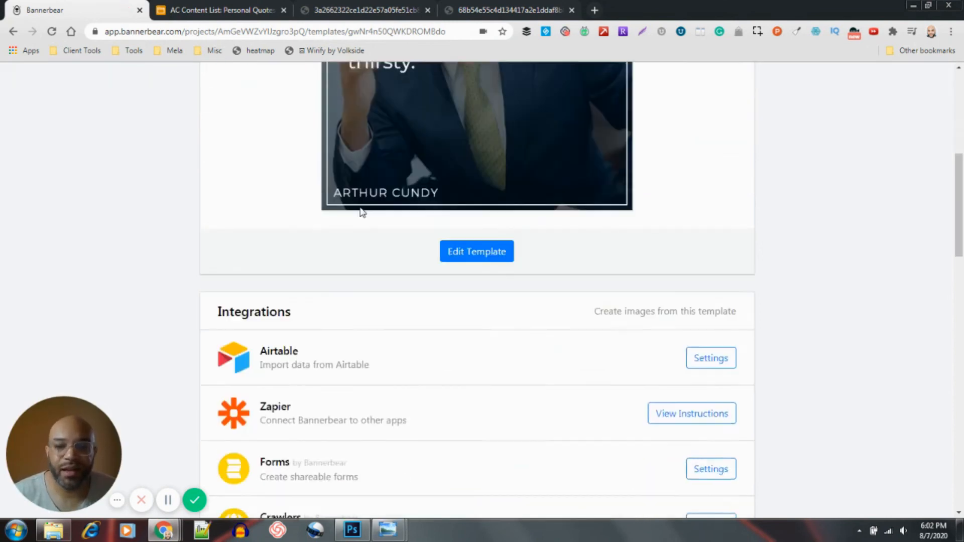
pyautogui.click(718, 182)
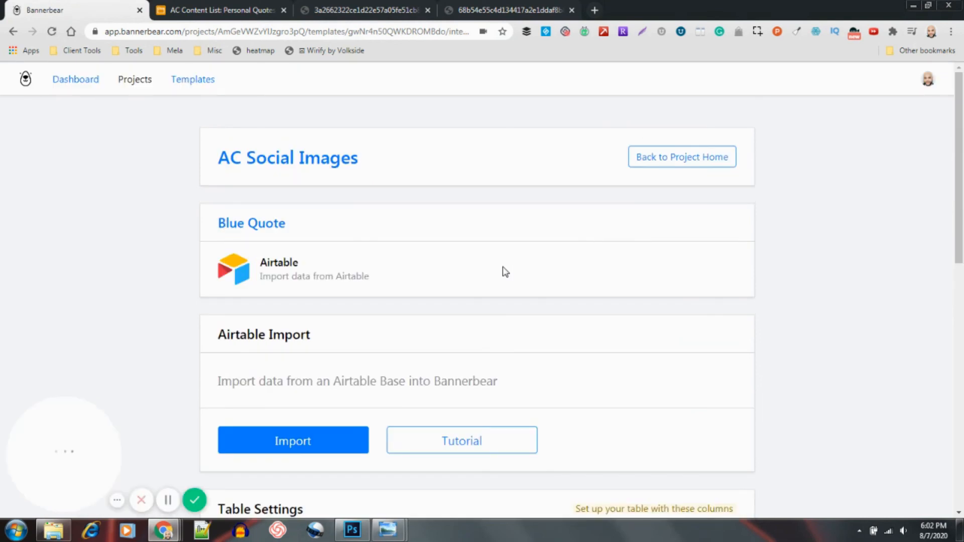
# Step: Review the required Airtable table columns for Blue Quote, and import the Airtable data into Bannerbear
pyautogui.scroll(-2, 505, 271)
pyautogui.scroll(-2, 505, 272)
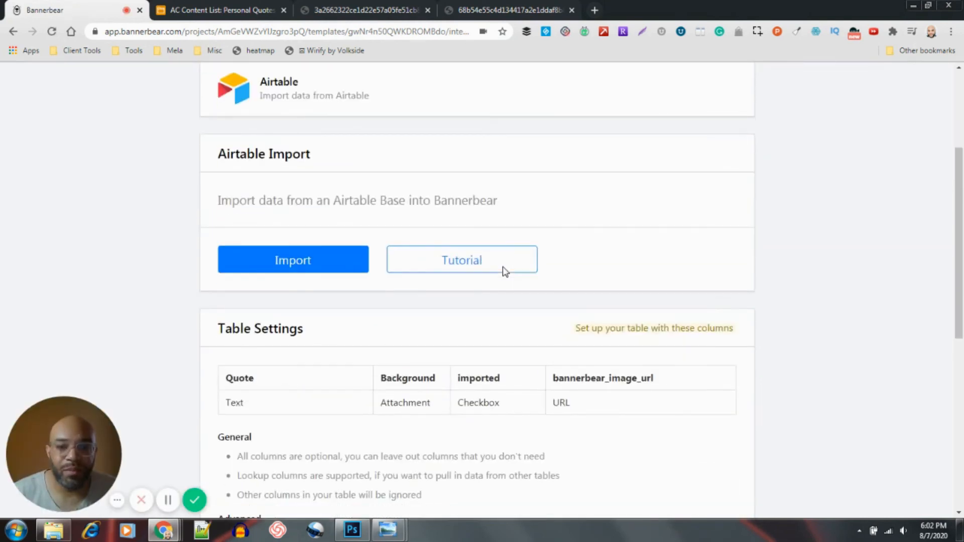
pyautogui.scroll(-1, 505, 272)
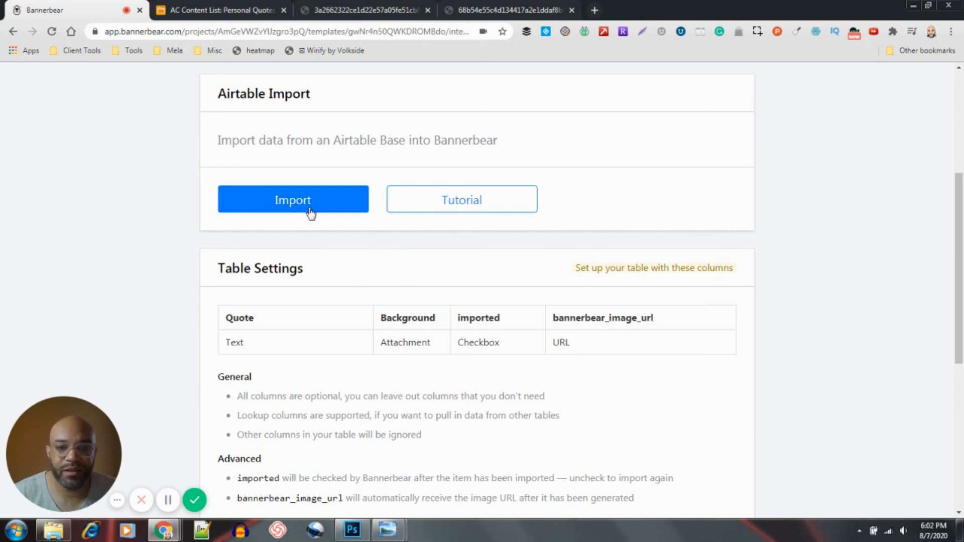
pyautogui.click(316, 199)
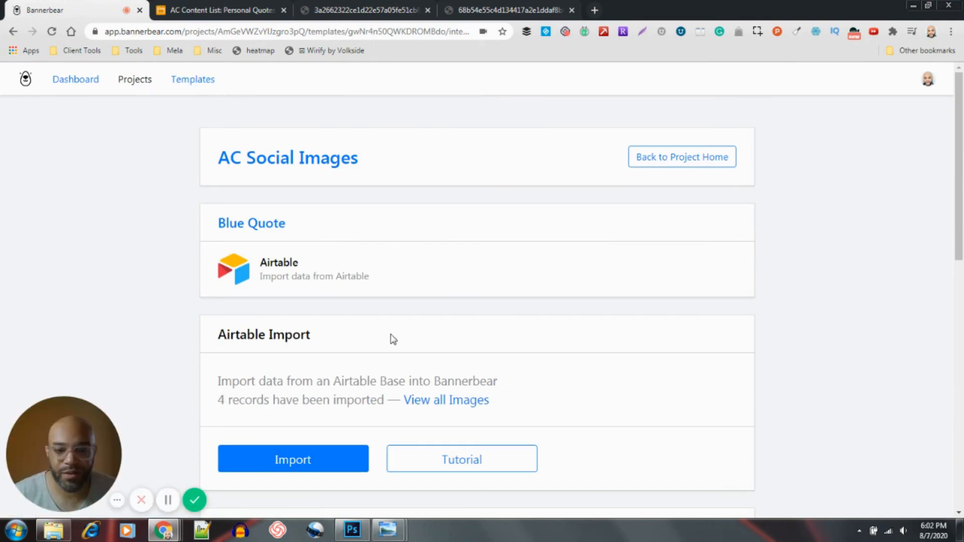
# Step: Open the list of all images for the Blue Quote template and check the status of the newly imported records
pyautogui.scroll(-5, 393, 339)
pyautogui.click(445, 160)
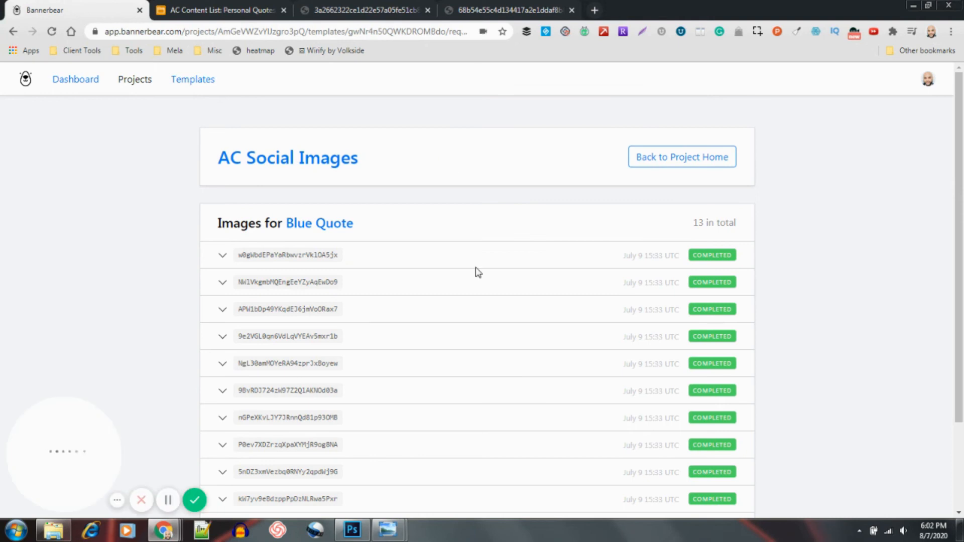
pyautogui.scroll(-3, 471, 268)
pyautogui.scroll(2, 471, 268)
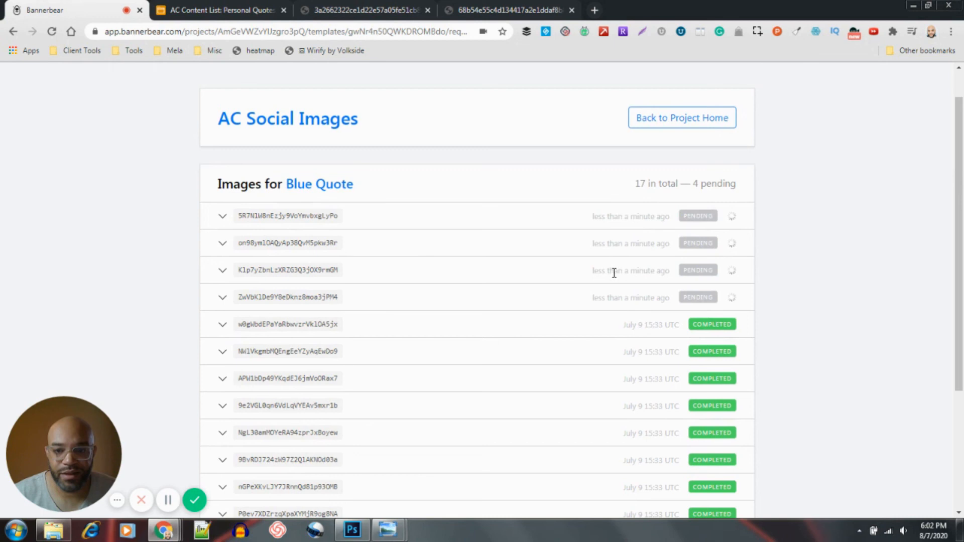
# Step: Return to Airtable's Personal Quotes table, view the generated image linked in row 14, and go back to the table
pyautogui.click(261, 5)
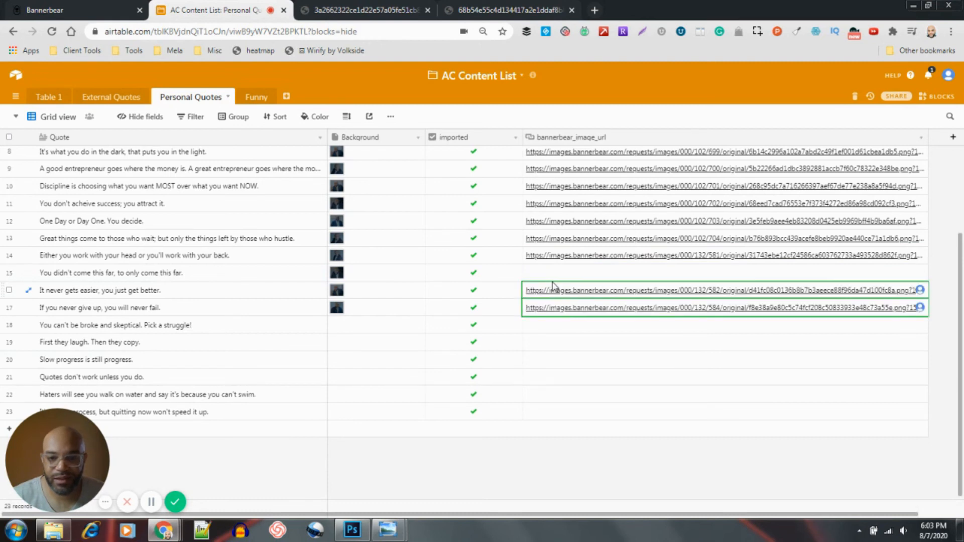
pyautogui.click(580, 256)
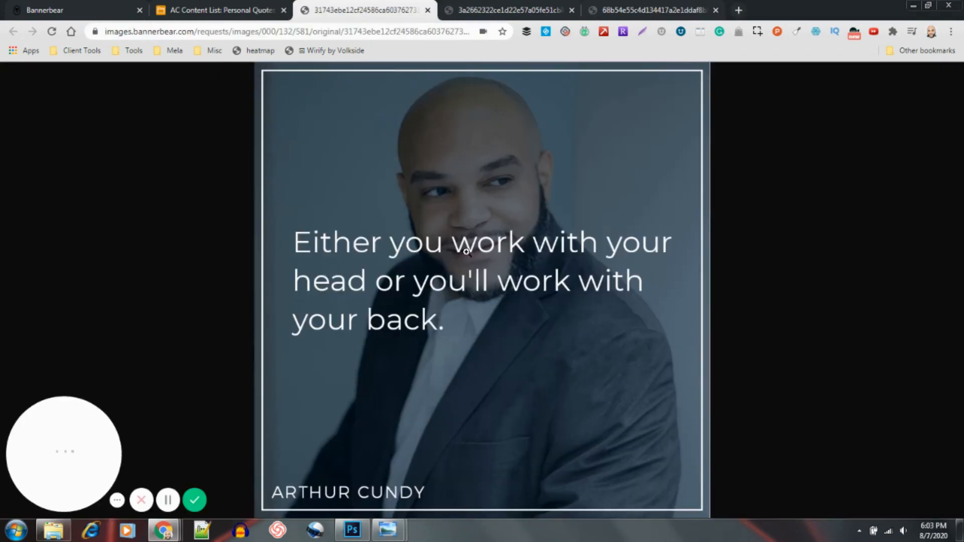
pyautogui.click(249, 2)
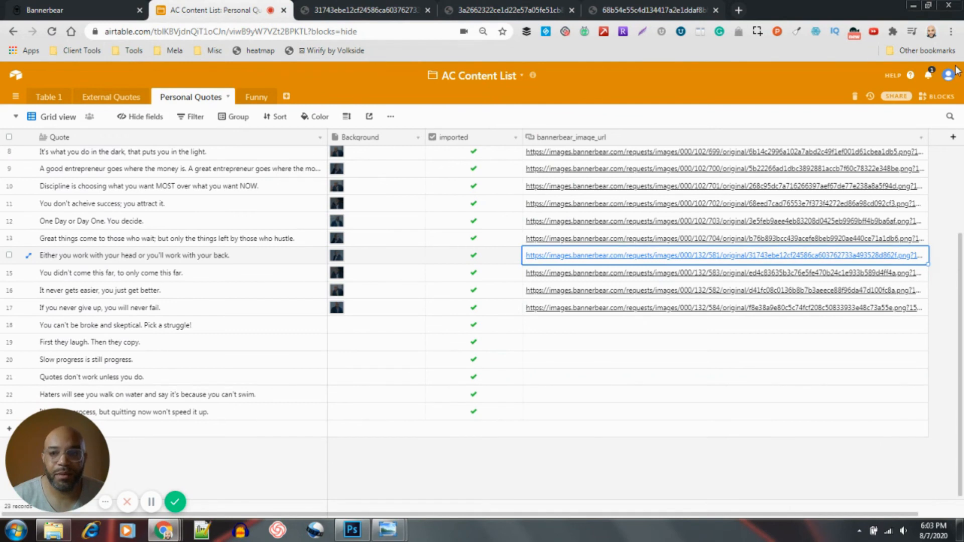
# Step: Switch to Bannerbear and preview the four newest generated images in the Blue Quote image list
pyautogui.click(102, 5)
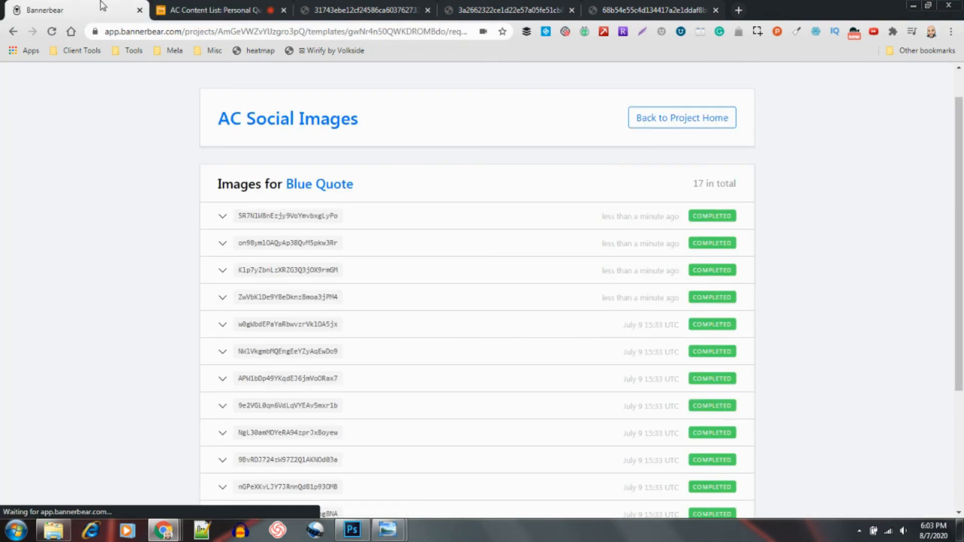
pyautogui.click(222, 218)
pyautogui.scroll(-4, 231, 241)
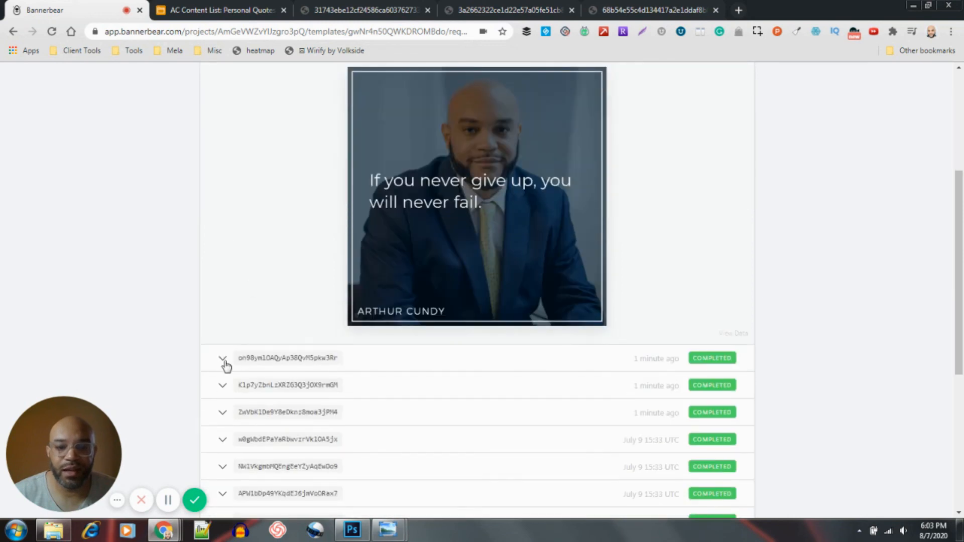
pyautogui.click(222, 358)
pyautogui.scroll(-7, 236, 360)
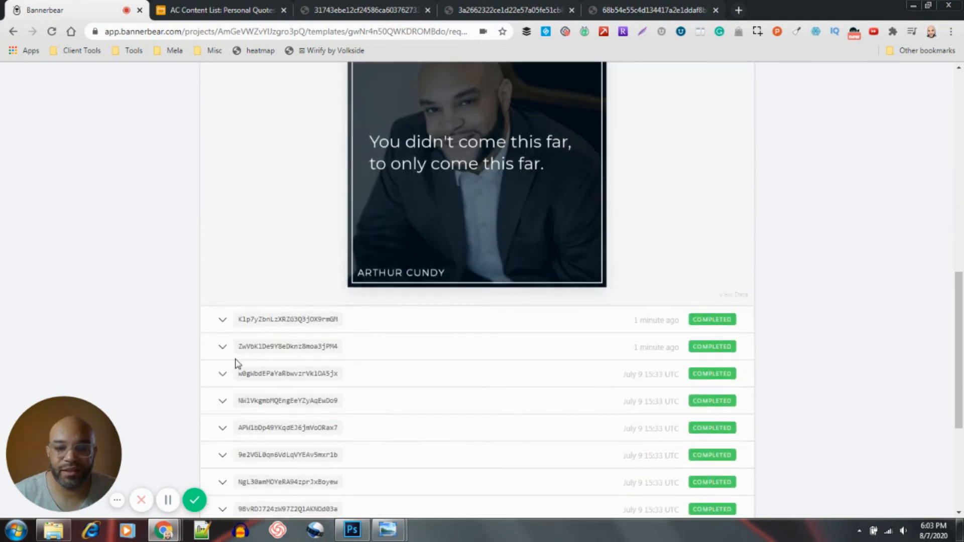
pyautogui.click(220, 322)
pyautogui.scroll(-6, 236, 336)
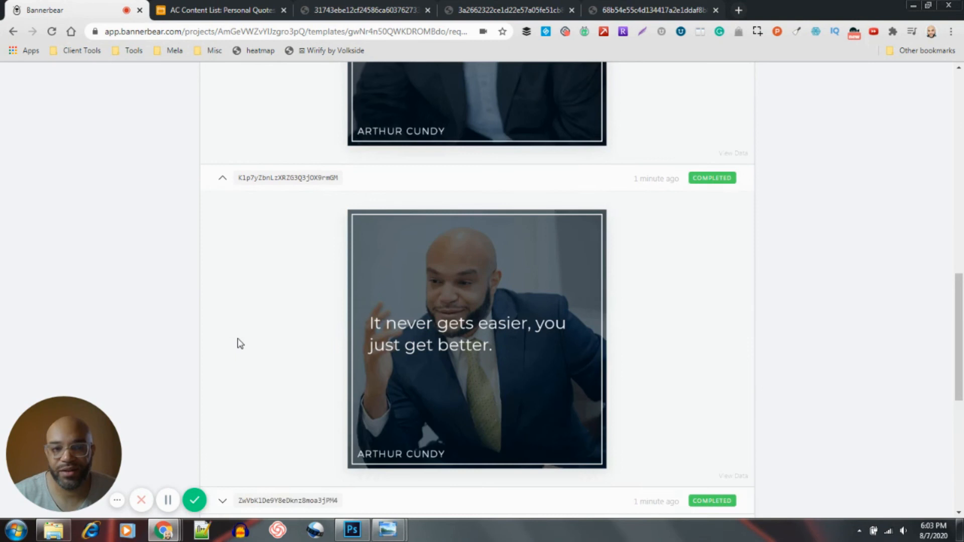
pyautogui.click(221, 342)
pyautogui.scroll(-5, 221, 344)
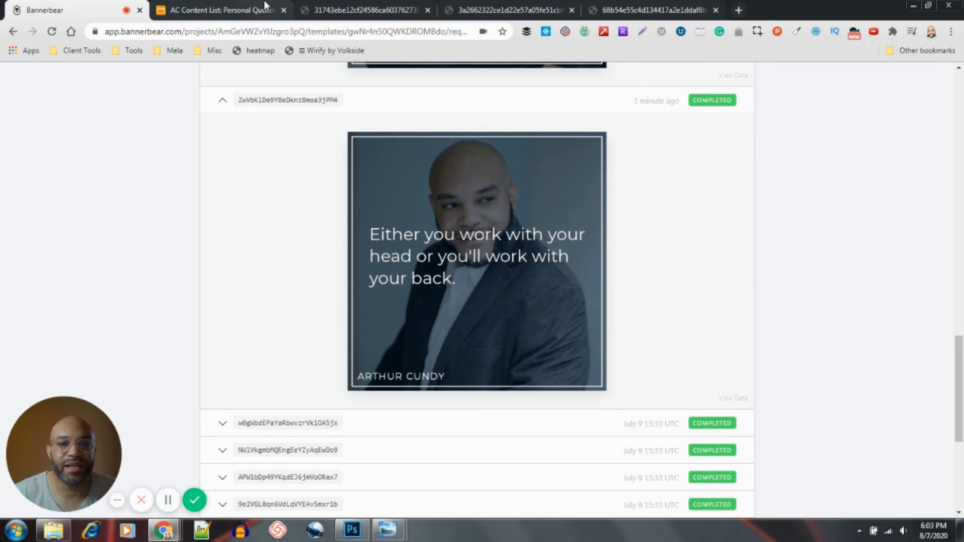
# Step: Return to Airtable, open Table 1, and inspect the title and Bannerbear image link of the "WHAT IS BUSINESS AUTOMATION?" record
pyautogui.click(226, 10)
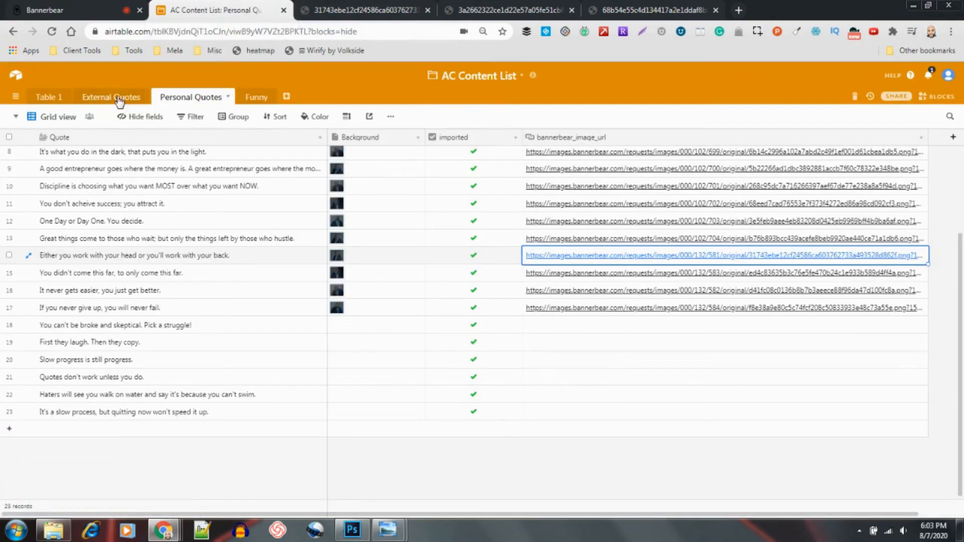
pyautogui.click(46, 99)
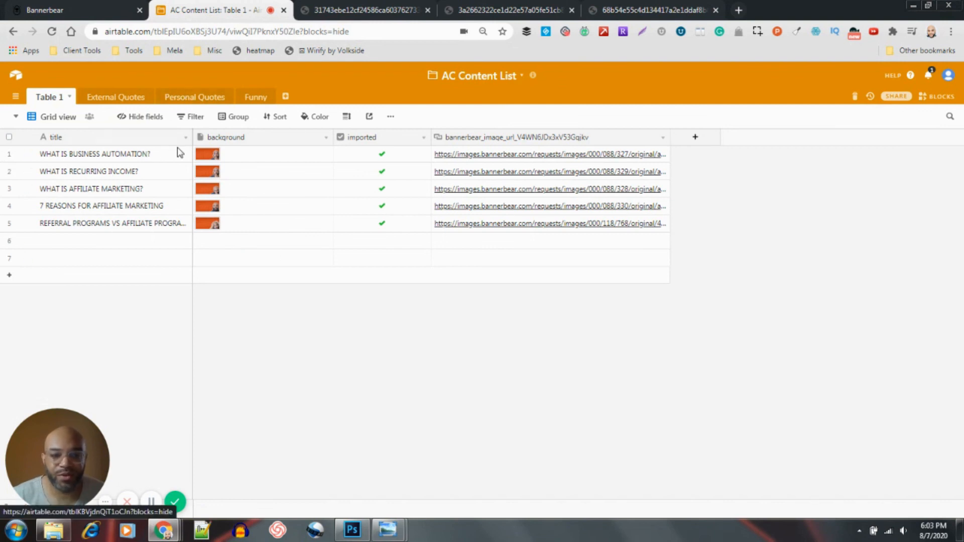
pyautogui.click(125, 154)
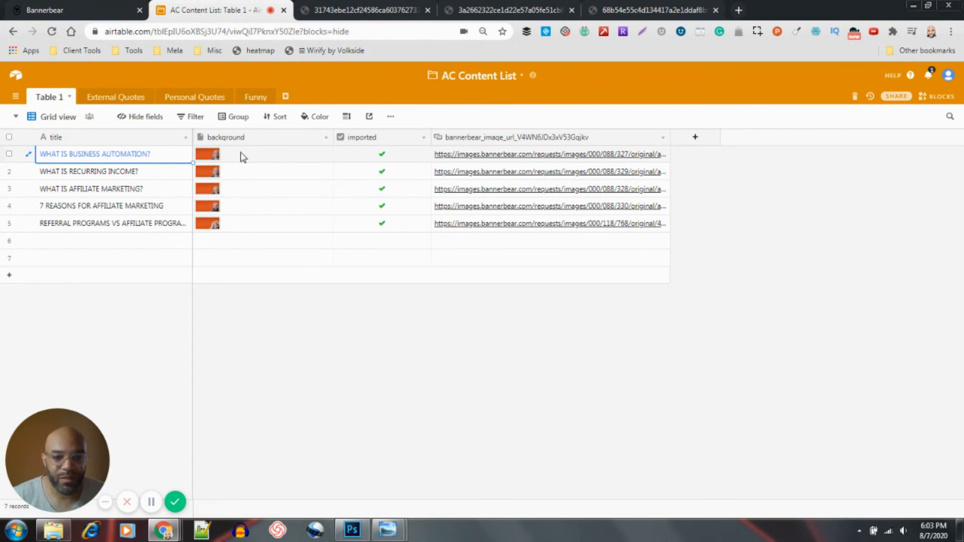
pyautogui.click(518, 156)
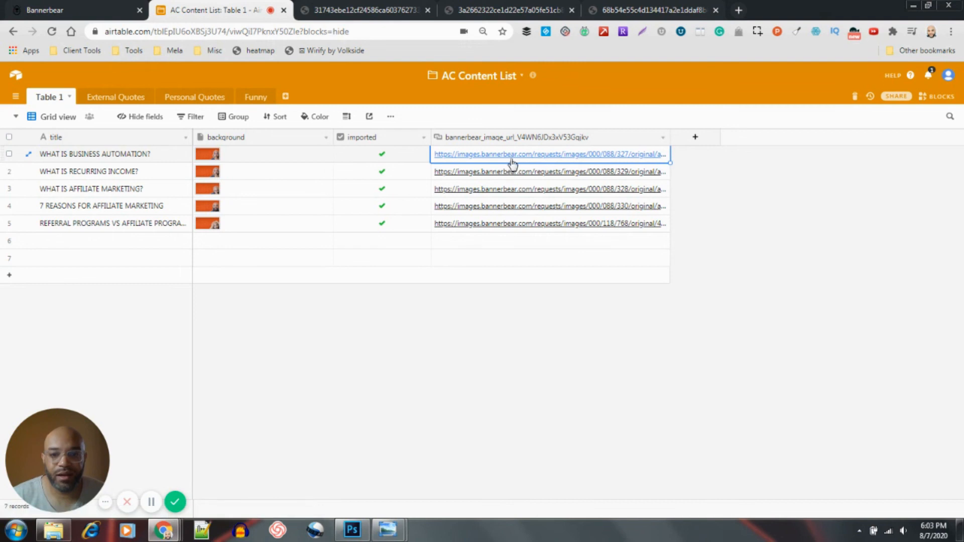
pyautogui.click(516, 157)
# Step: Switch to Bannerbear, go to the AC Social Images project home, and open the YouTube Thumbnail template
pyautogui.scroll(18, 350, 249)
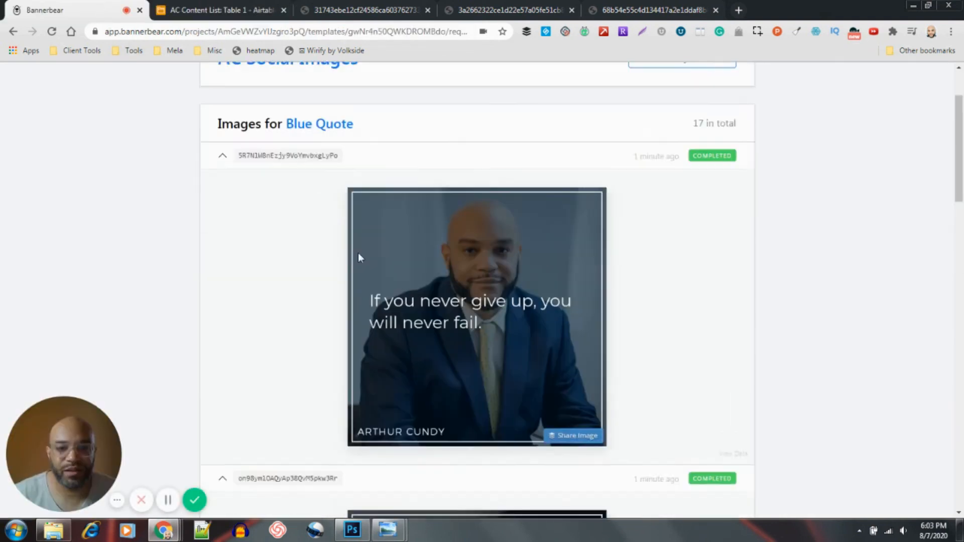
pyautogui.click(291, 160)
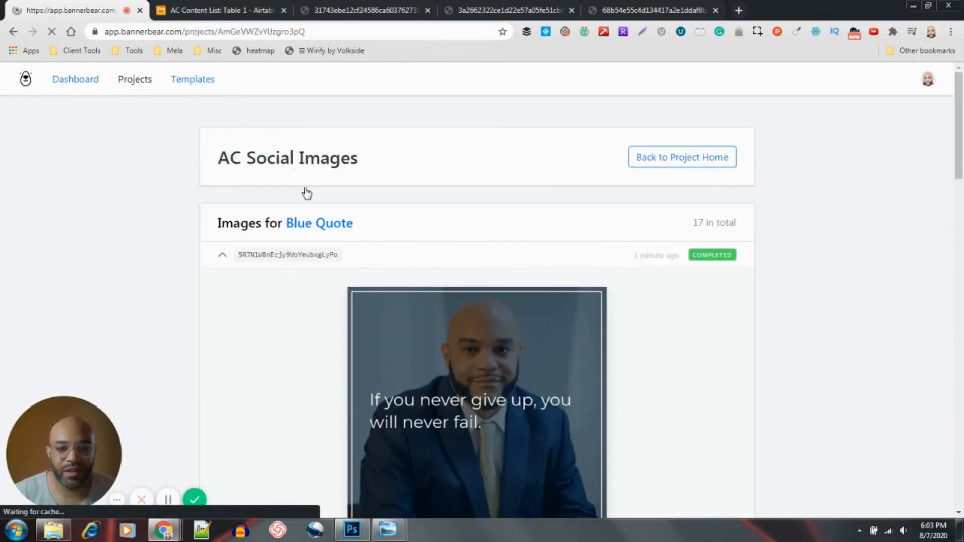
pyautogui.scroll(-9, 351, 276)
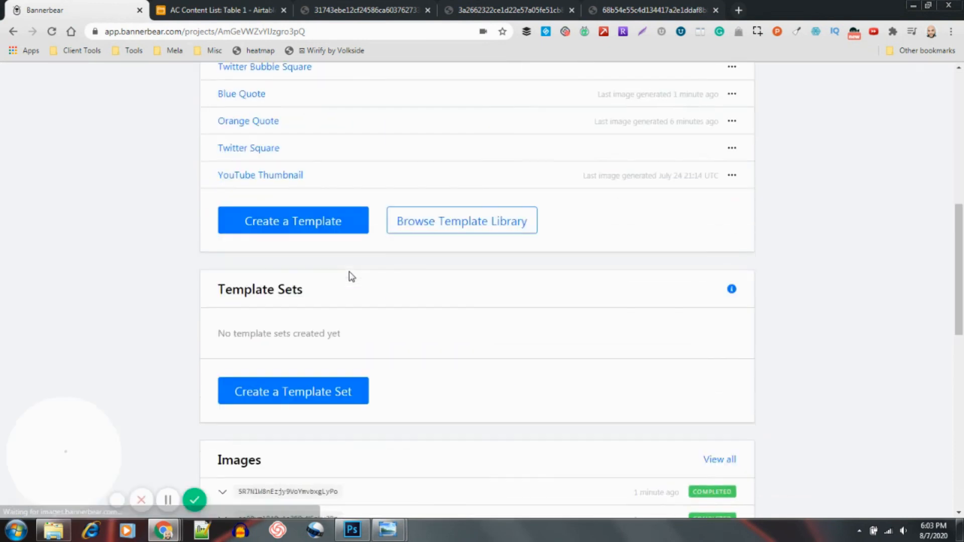
pyautogui.scroll(2, 286, 276)
pyautogui.click(279, 276)
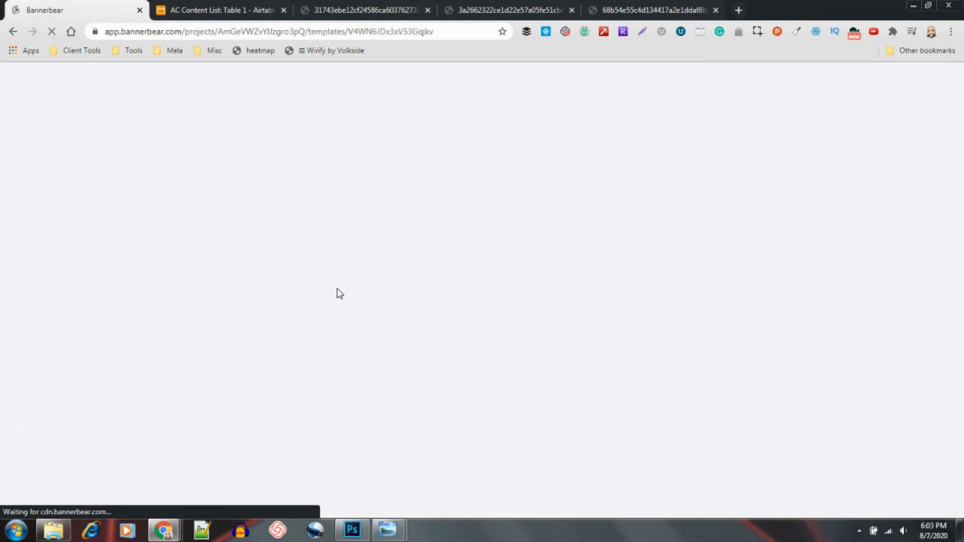
# Step: Preview the four most recent images generated from the YouTube Thumbnail template
pyautogui.scroll(-20, 356, 297)
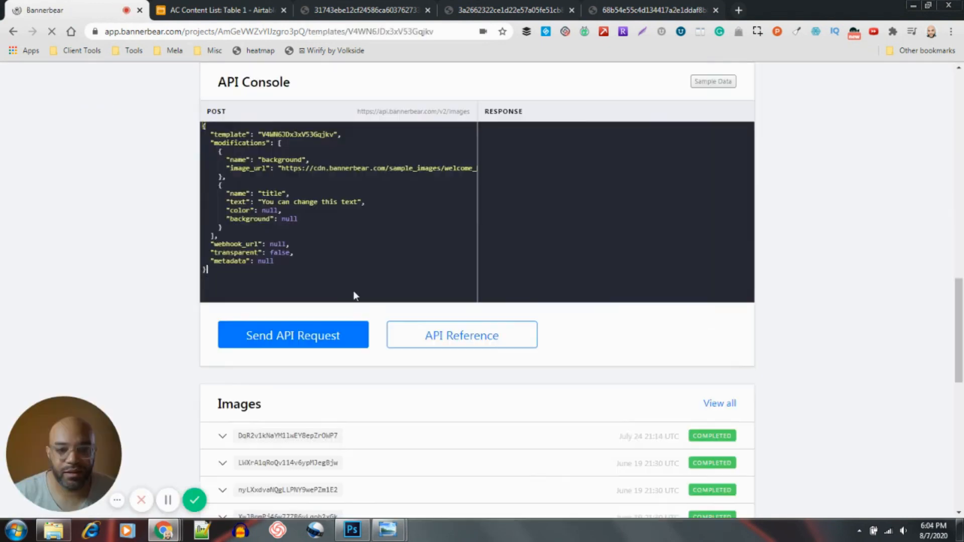
pyautogui.click(222, 134)
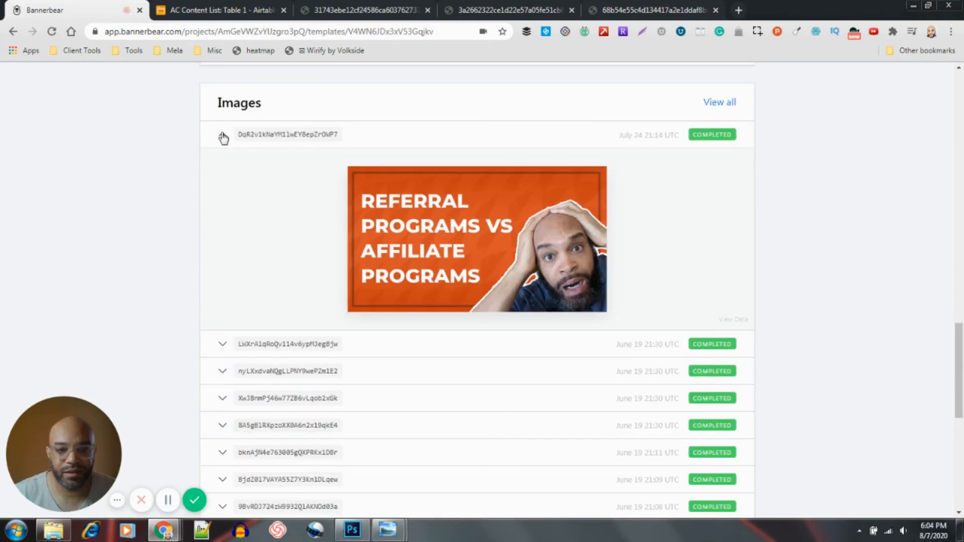
pyautogui.scroll(-2, 272, 229)
pyautogui.scroll(1, 276, 226)
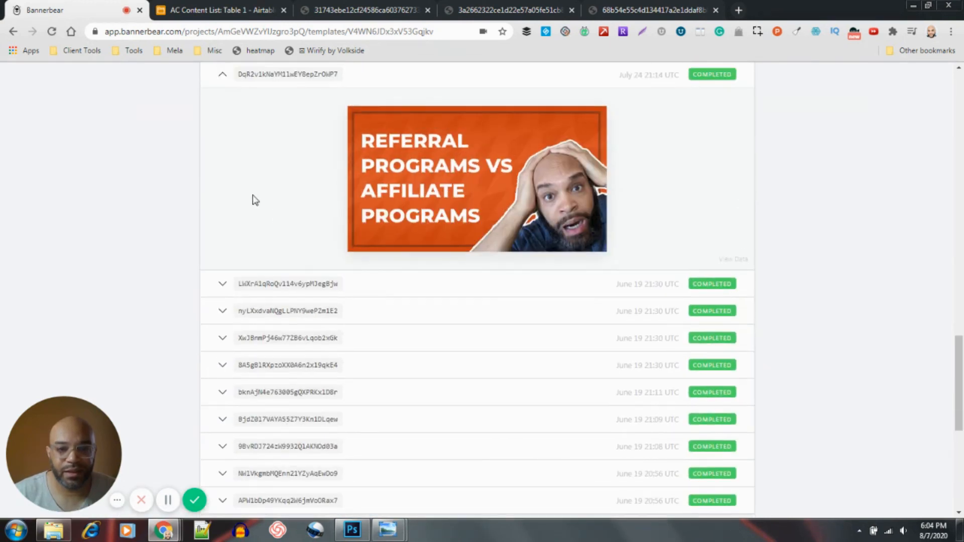
pyautogui.click(224, 284)
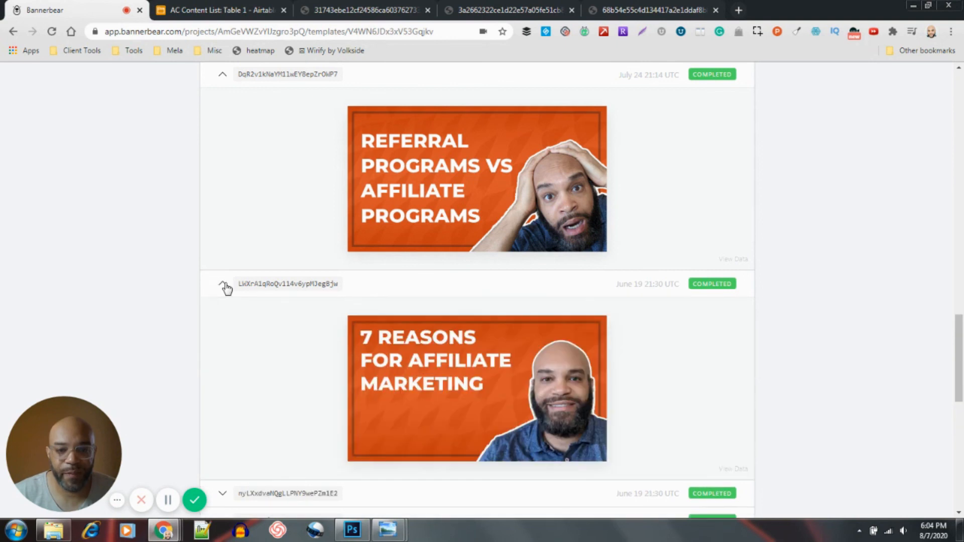
pyautogui.scroll(-2, 268, 317)
pyautogui.click(224, 374)
pyautogui.scroll(-3, 281, 352)
pyautogui.click(223, 402)
pyautogui.scroll(-4, 289, 363)
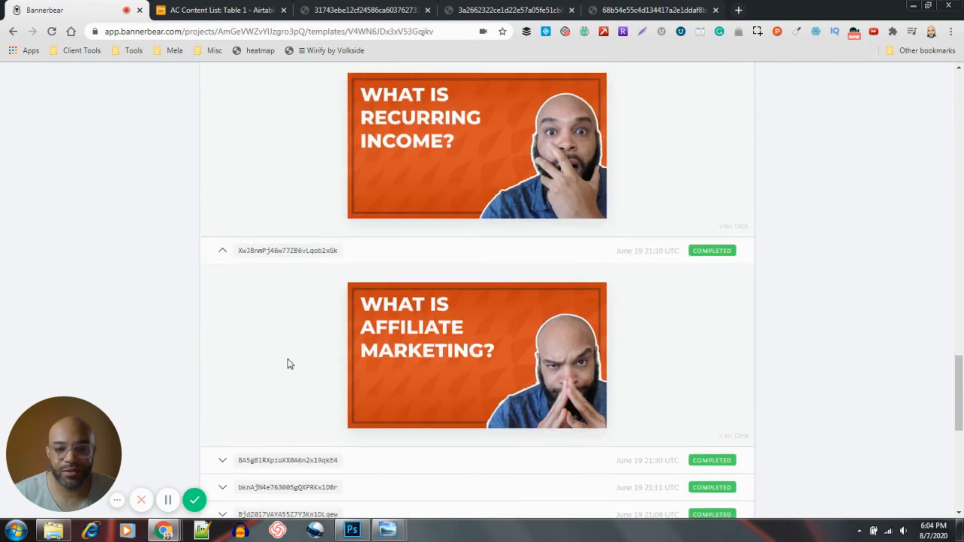
pyautogui.scroll(5, 289, 364)
pyautogui.scroll(15, 289, 363)
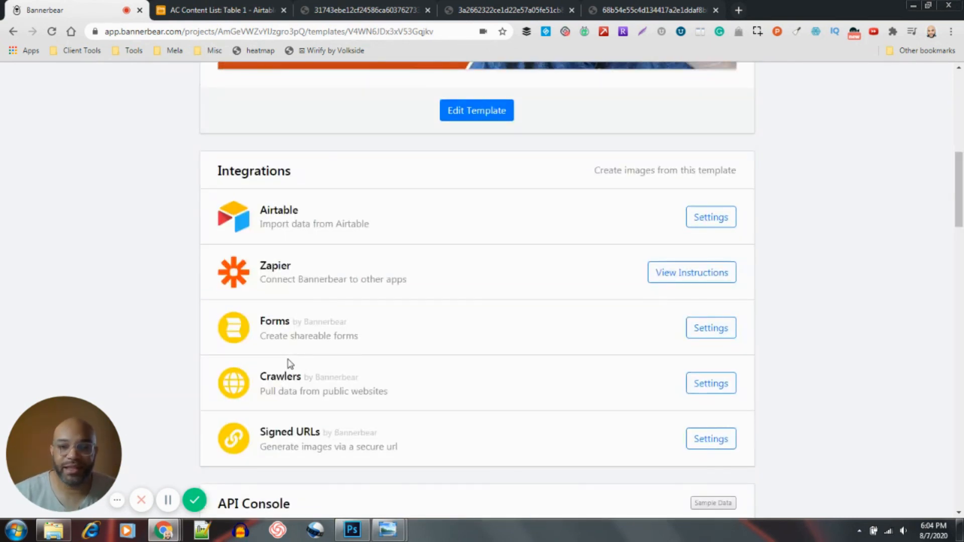
pyautogui.scroll(-10, 289, 363)
pyautogui.scroll(-3, 290, 364)
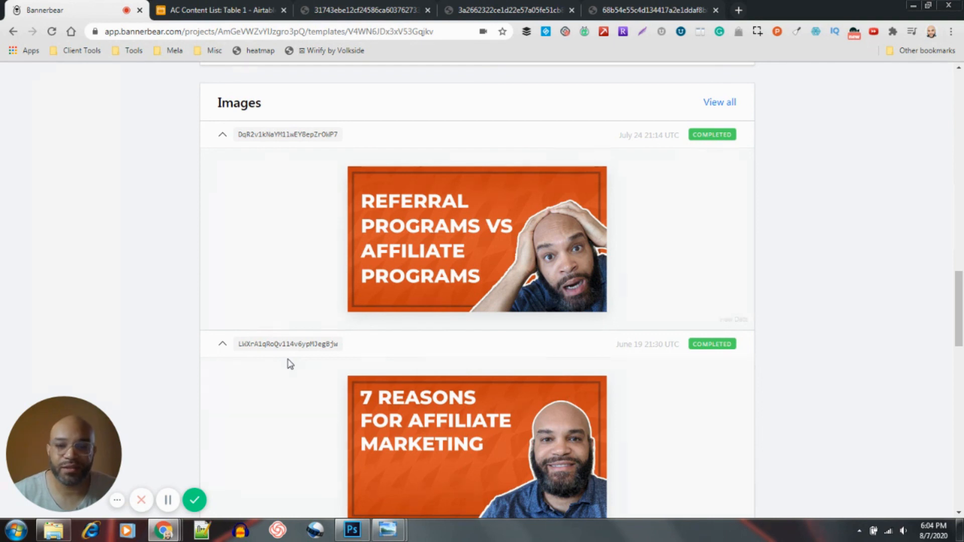
pyautogui.scroll(20, 290, 364)
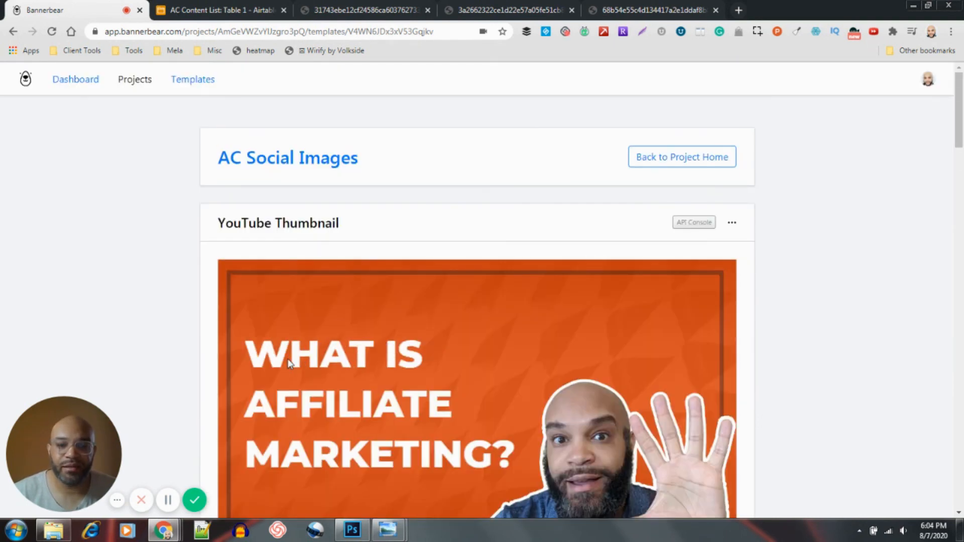
pyautogui.click(195, 499)
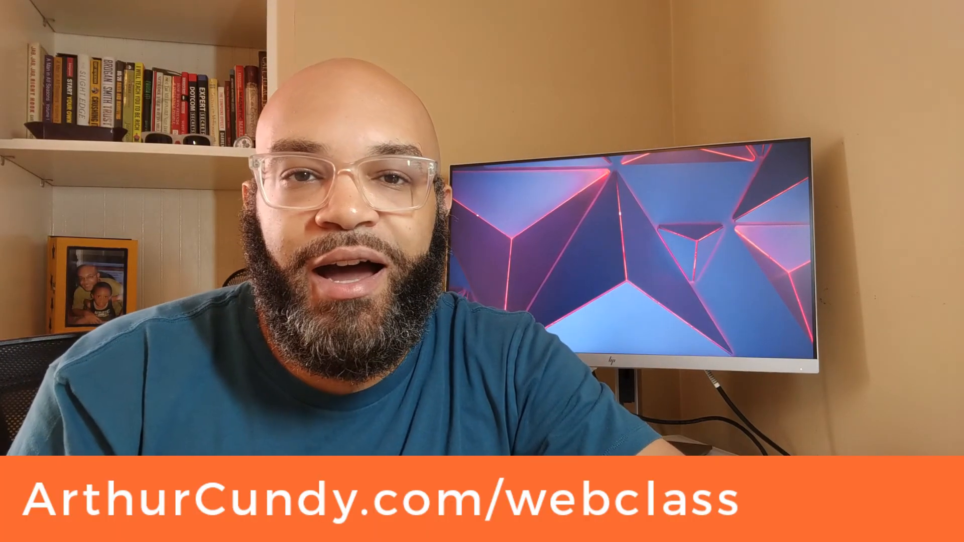